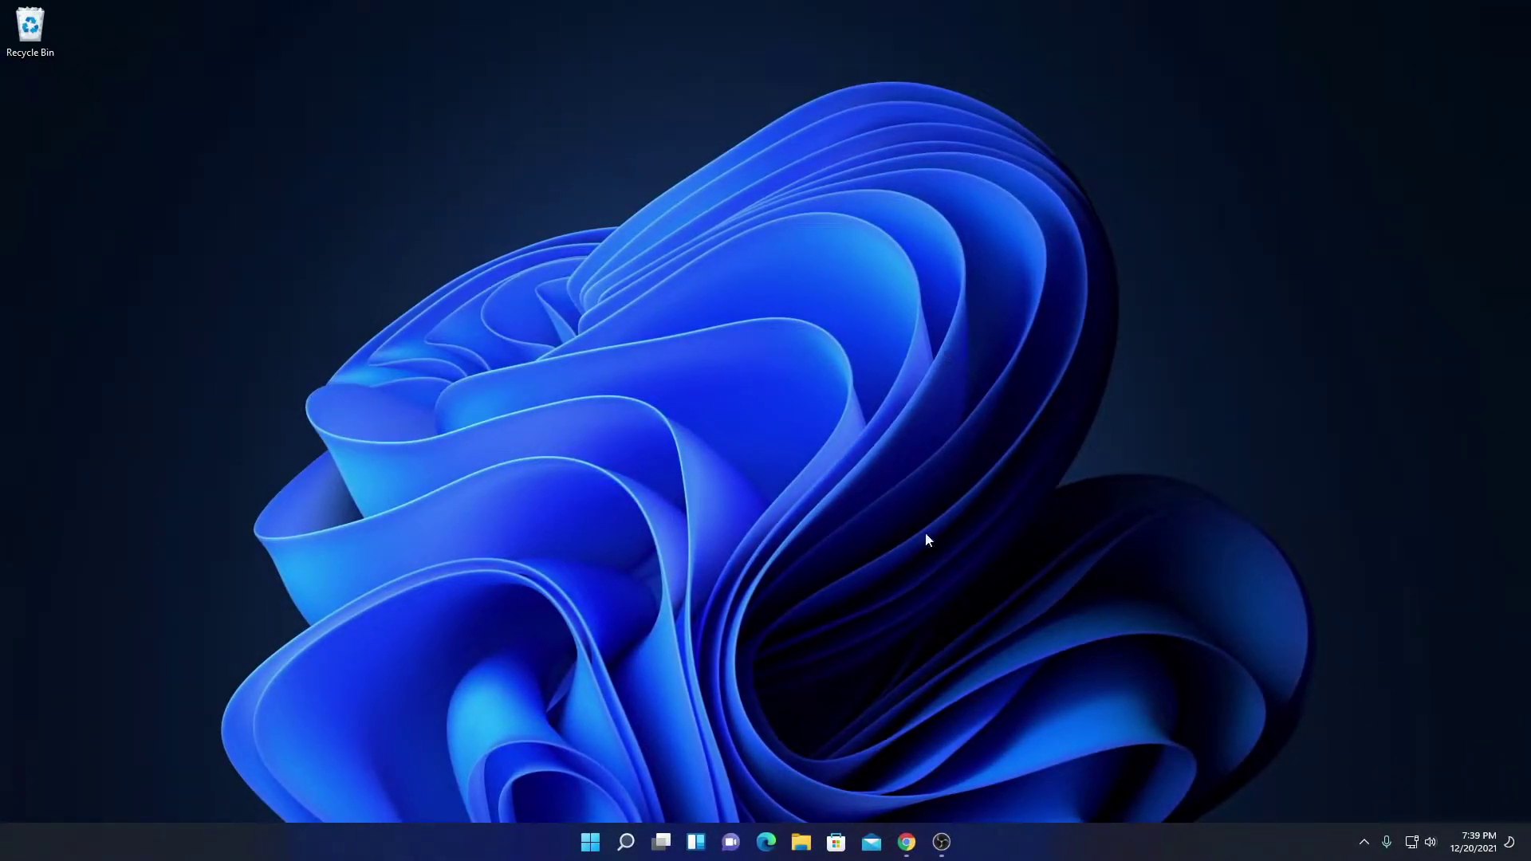
Open Oracle's Java Downloads page from the browser's java jdk search results and download the Windows x64 Installer jdk-17_windows-x64_bin.exe.
click(907, 842)
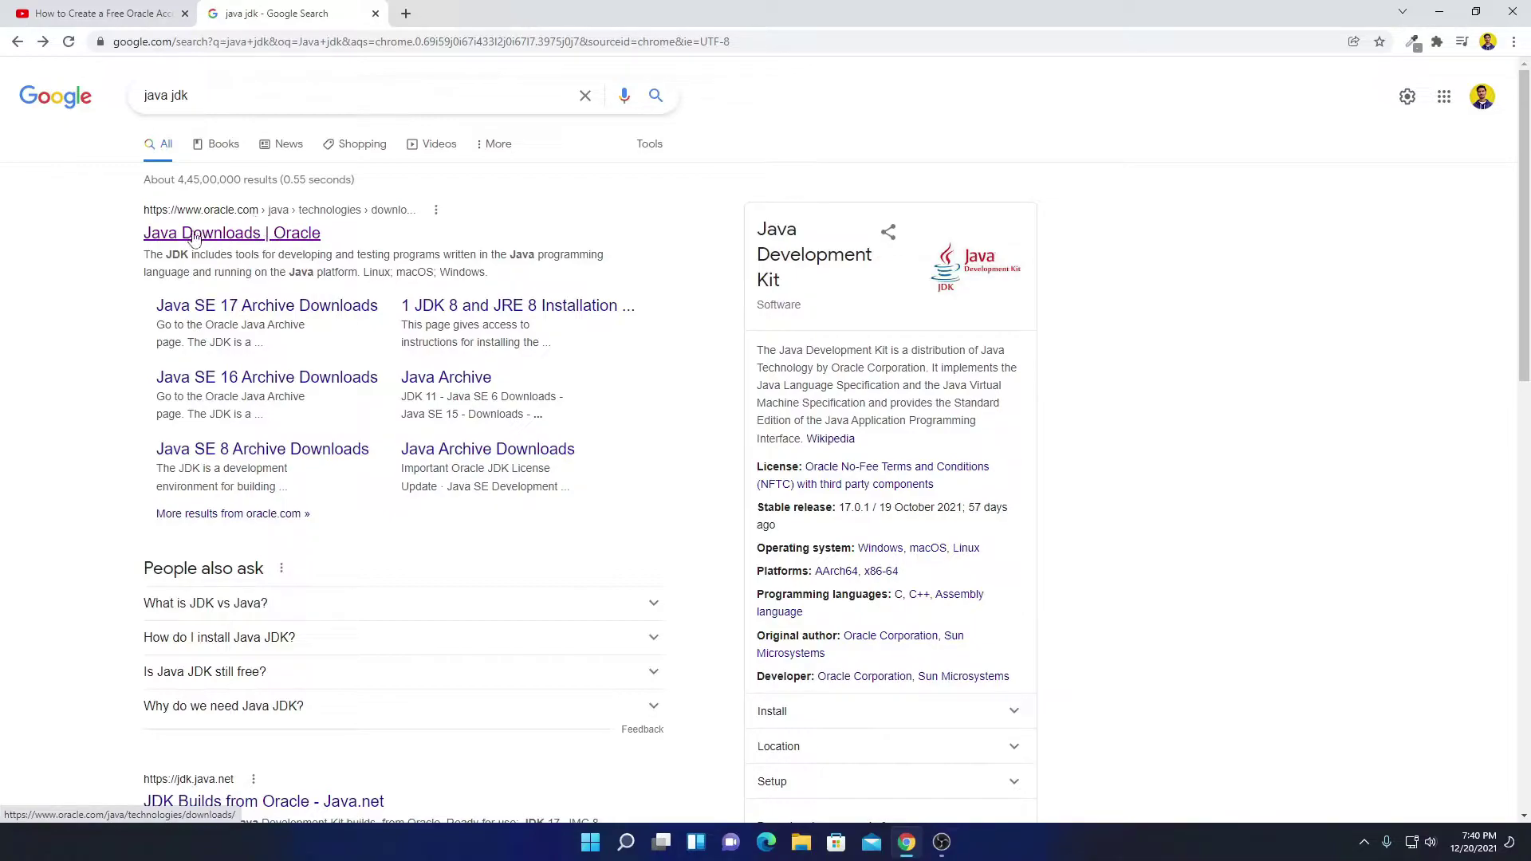
click(243, 239)
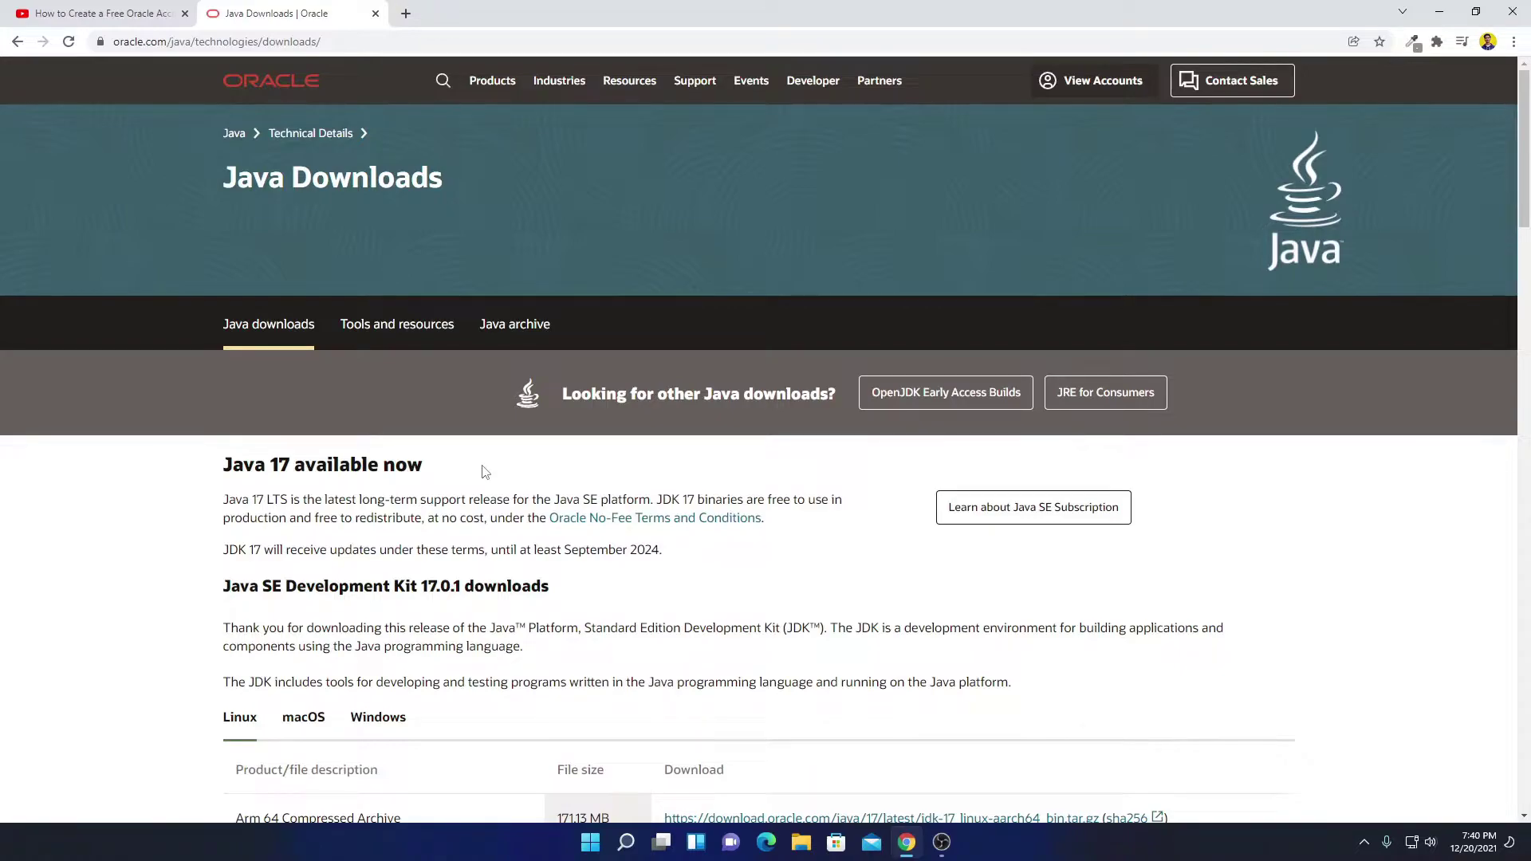
scroll(483, 472, down, 3)
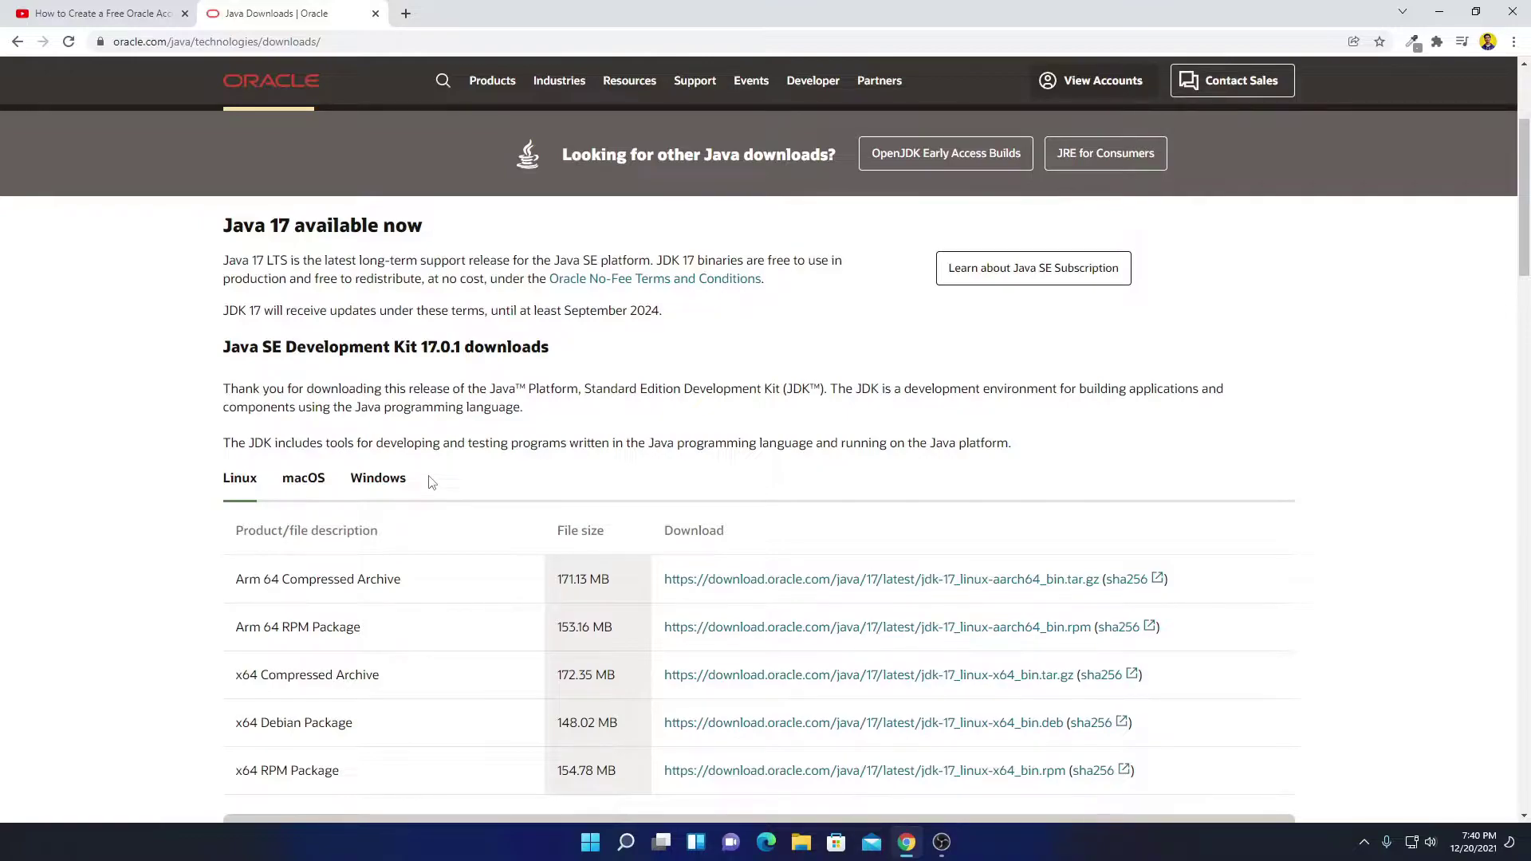
scroll(441, 461, down, 2)
click(388, 327)
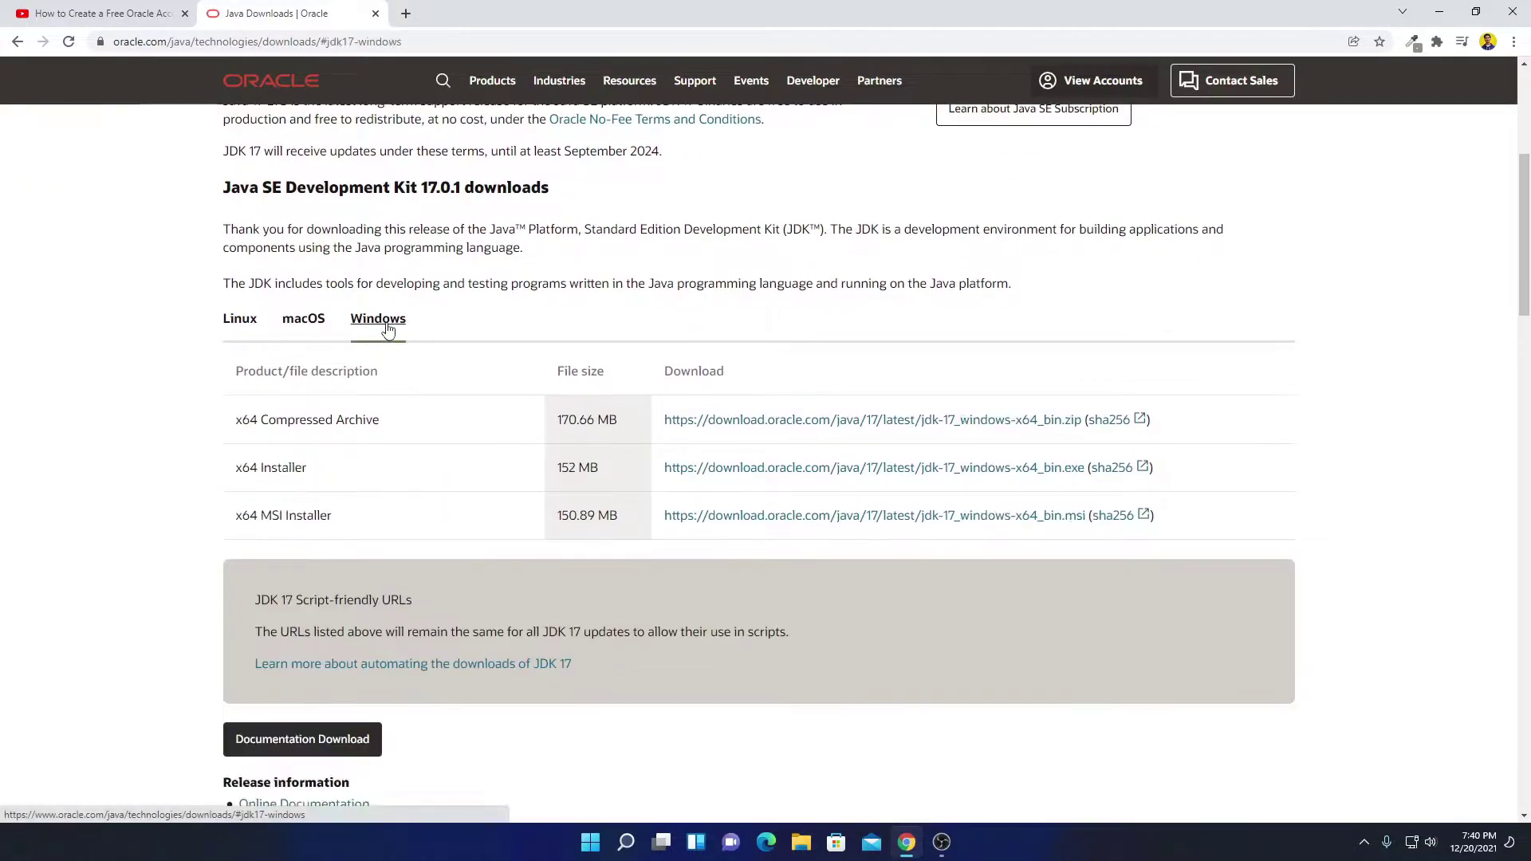
scroll(399, 359, down, 3)
scroll(759, 387, up, 3)
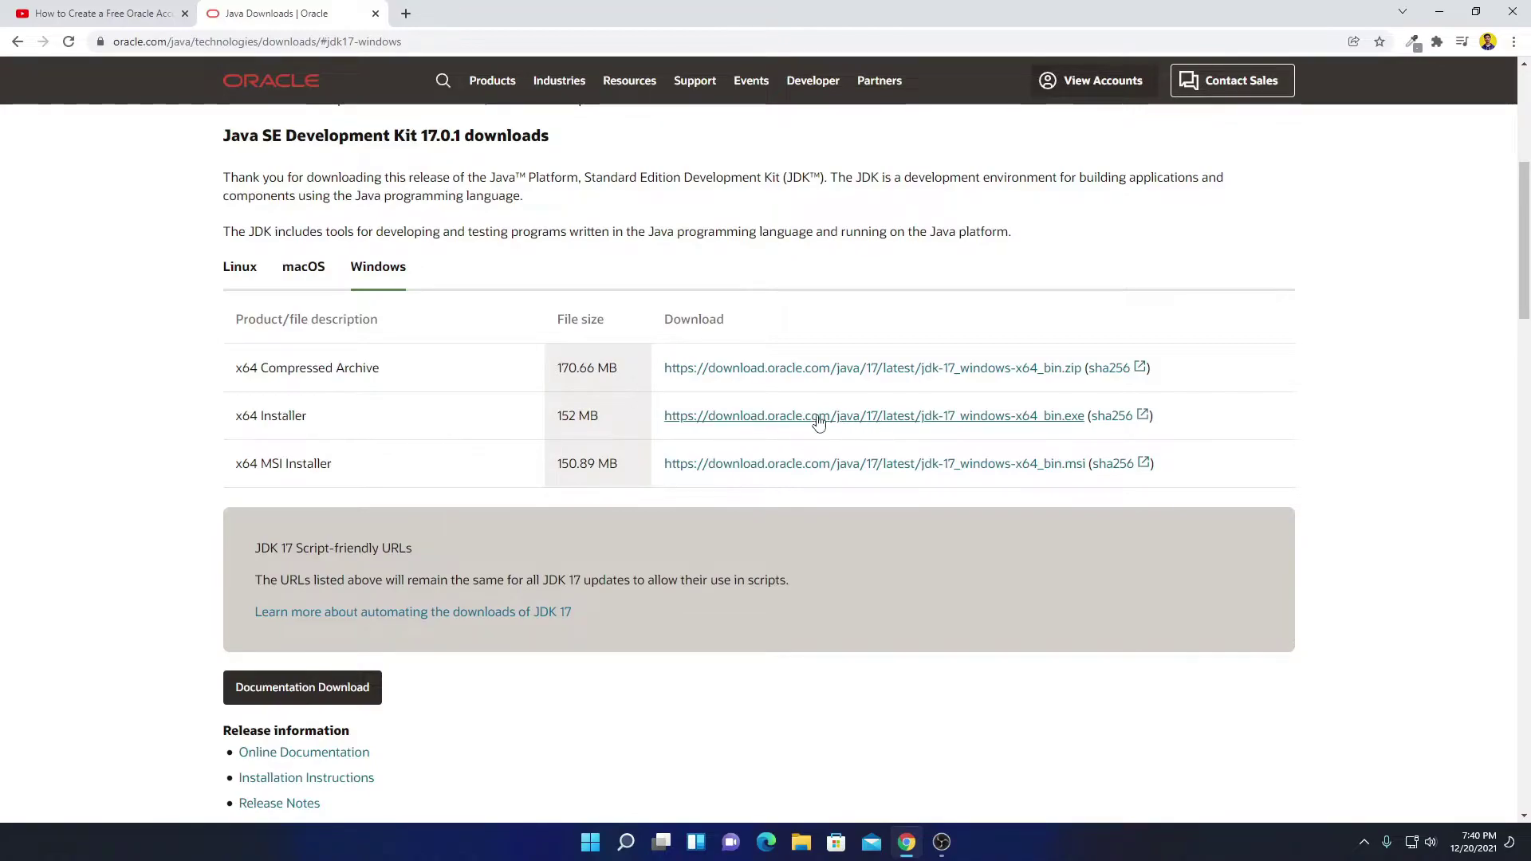
click(947, 420)
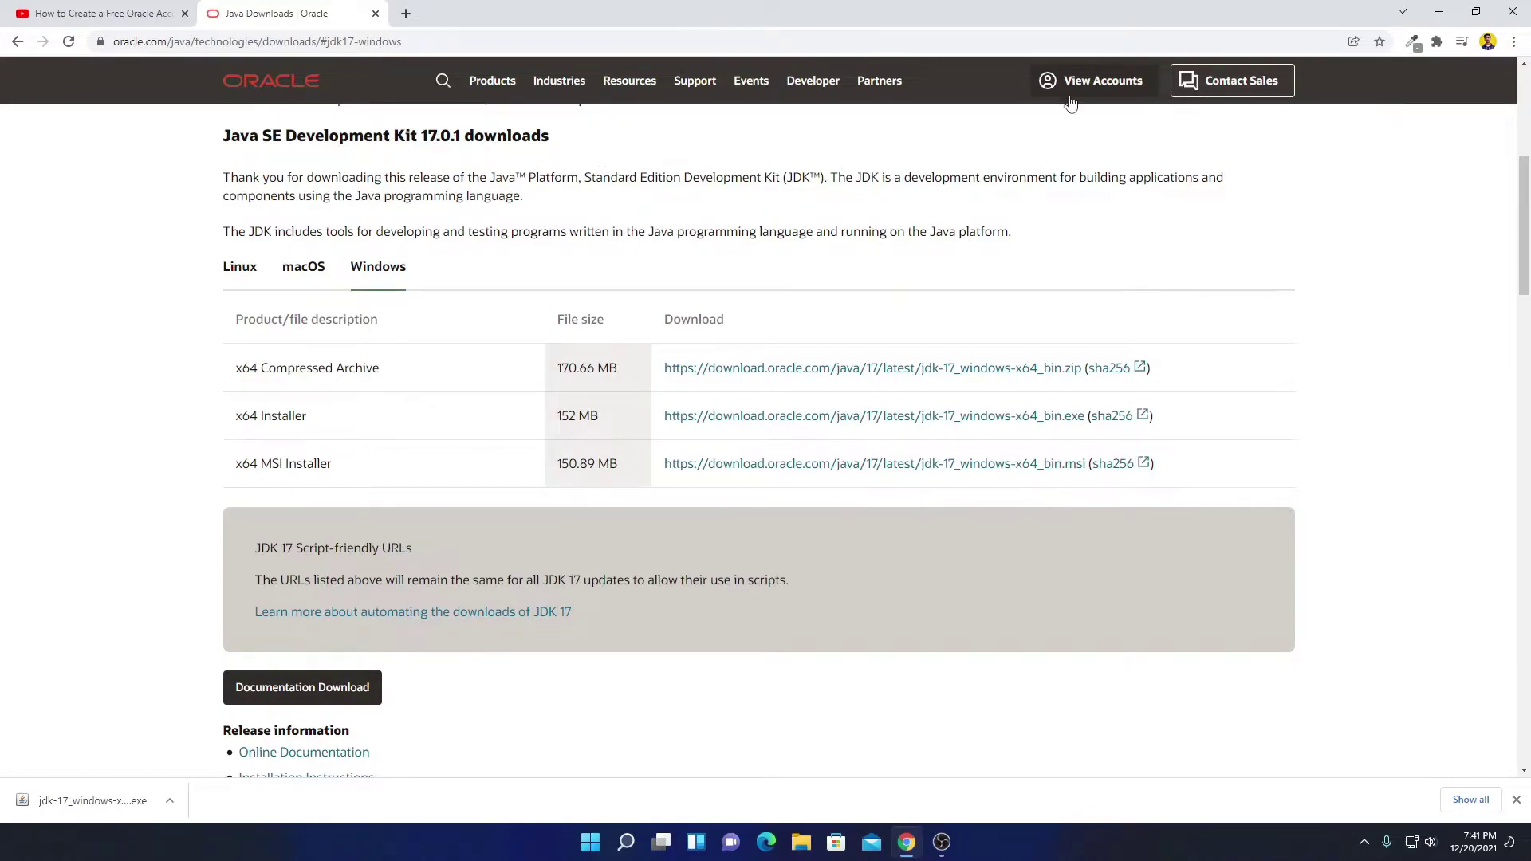
click(1095, 95)
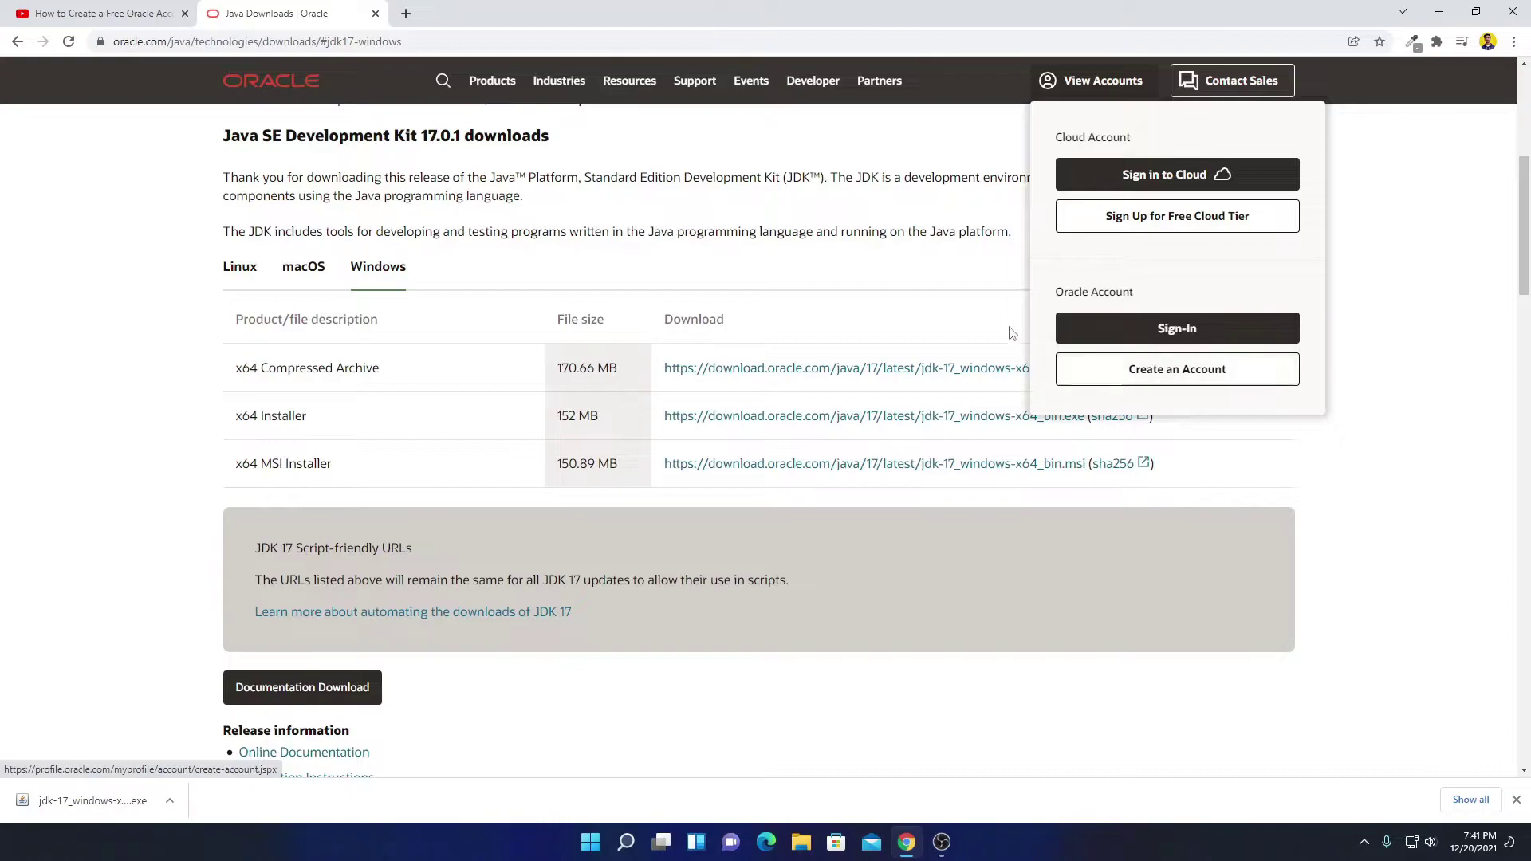
click(88, 13)
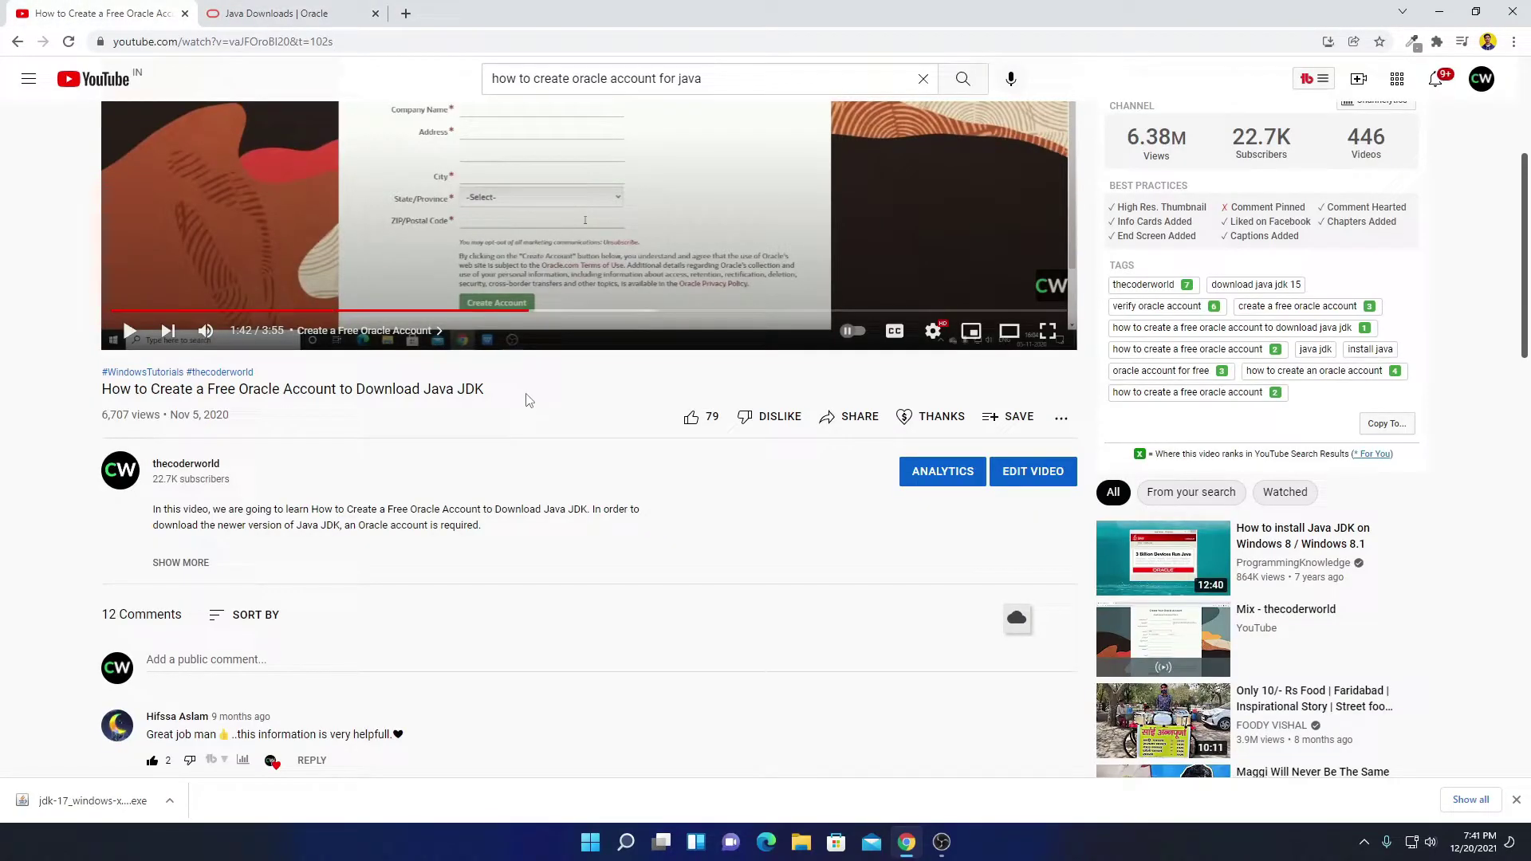
scroll(525, 399, up, 4)
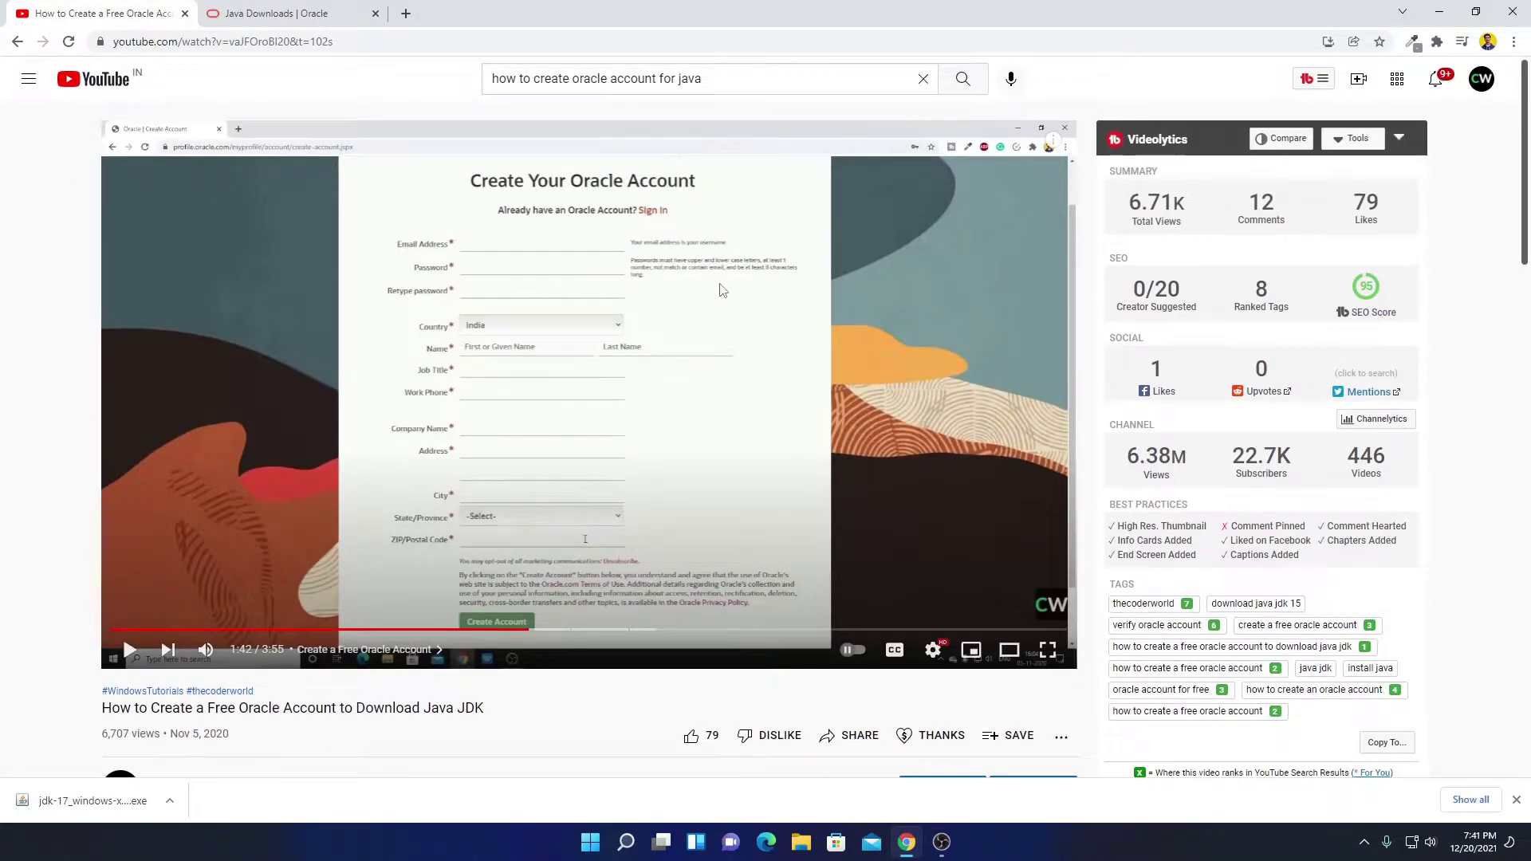
click(275, 13)
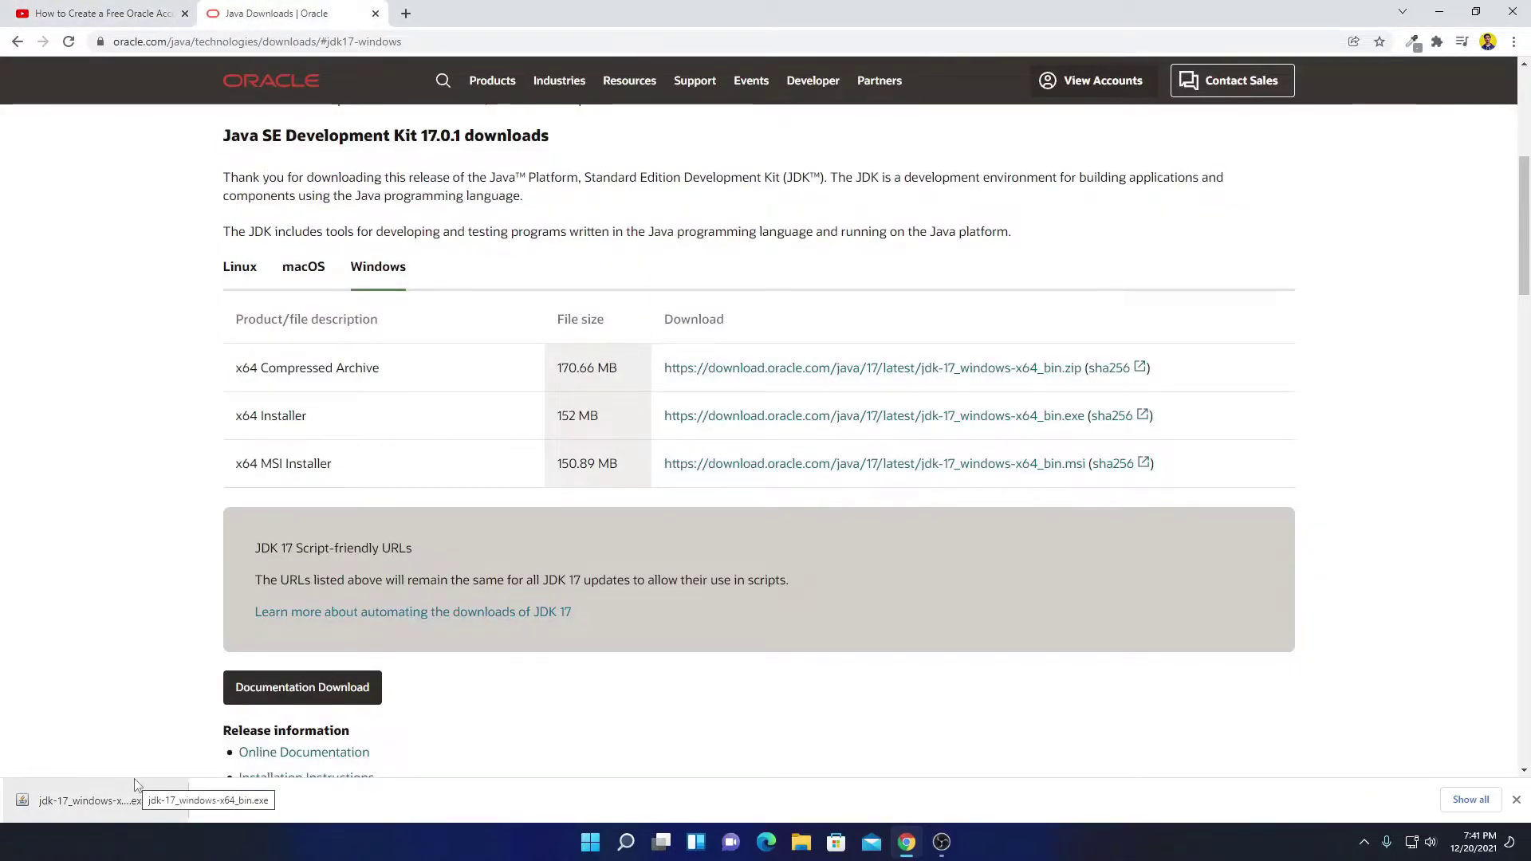
Run the downloaded JDK 17 installer and minimize the browser window.
right_click(154, 808)
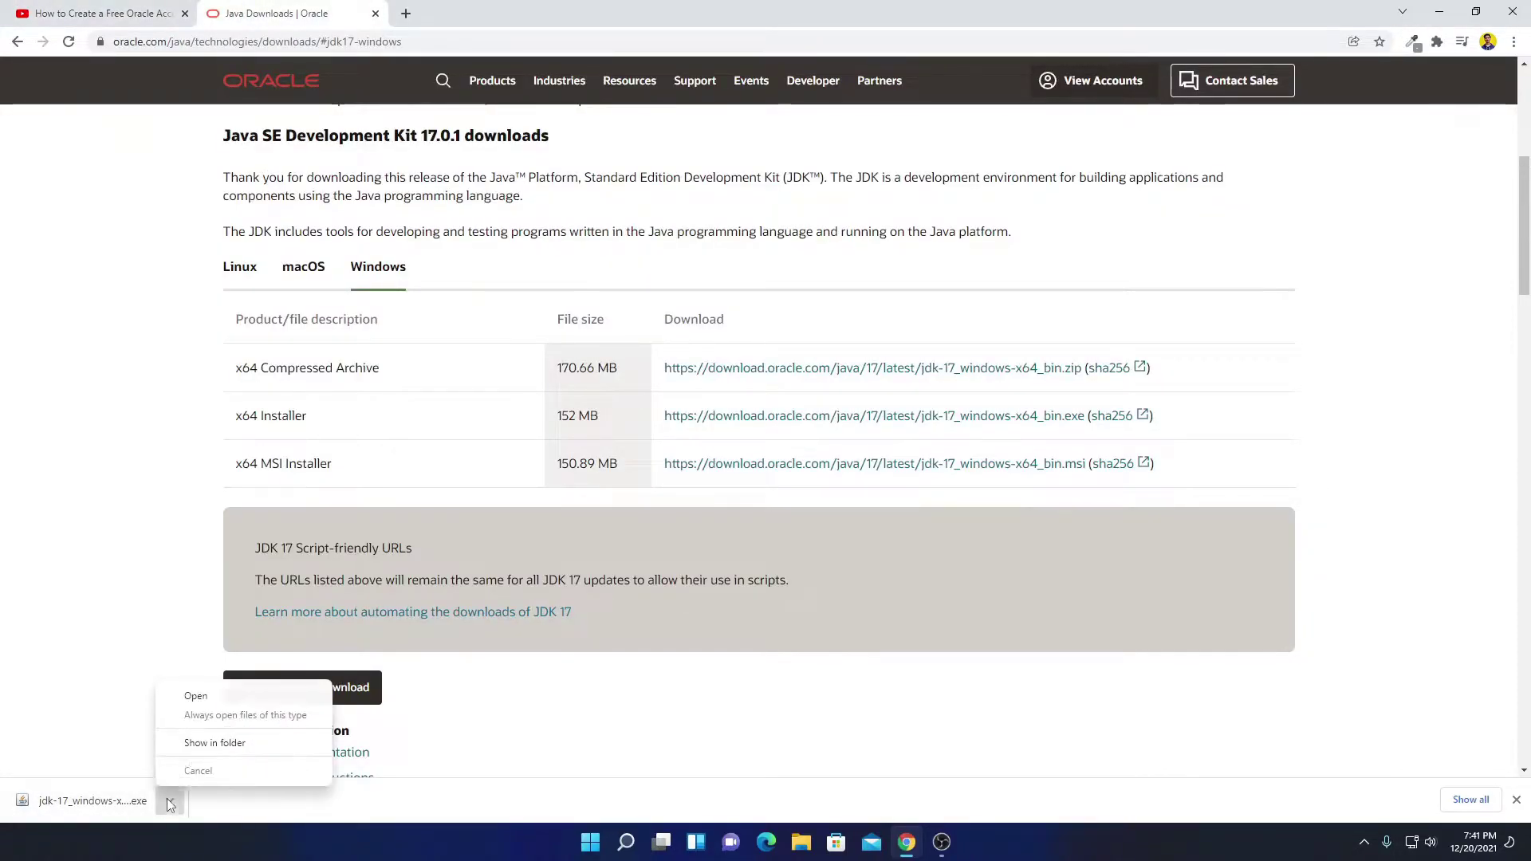
click(240, 706)
scroll(558, 542, down, 5)
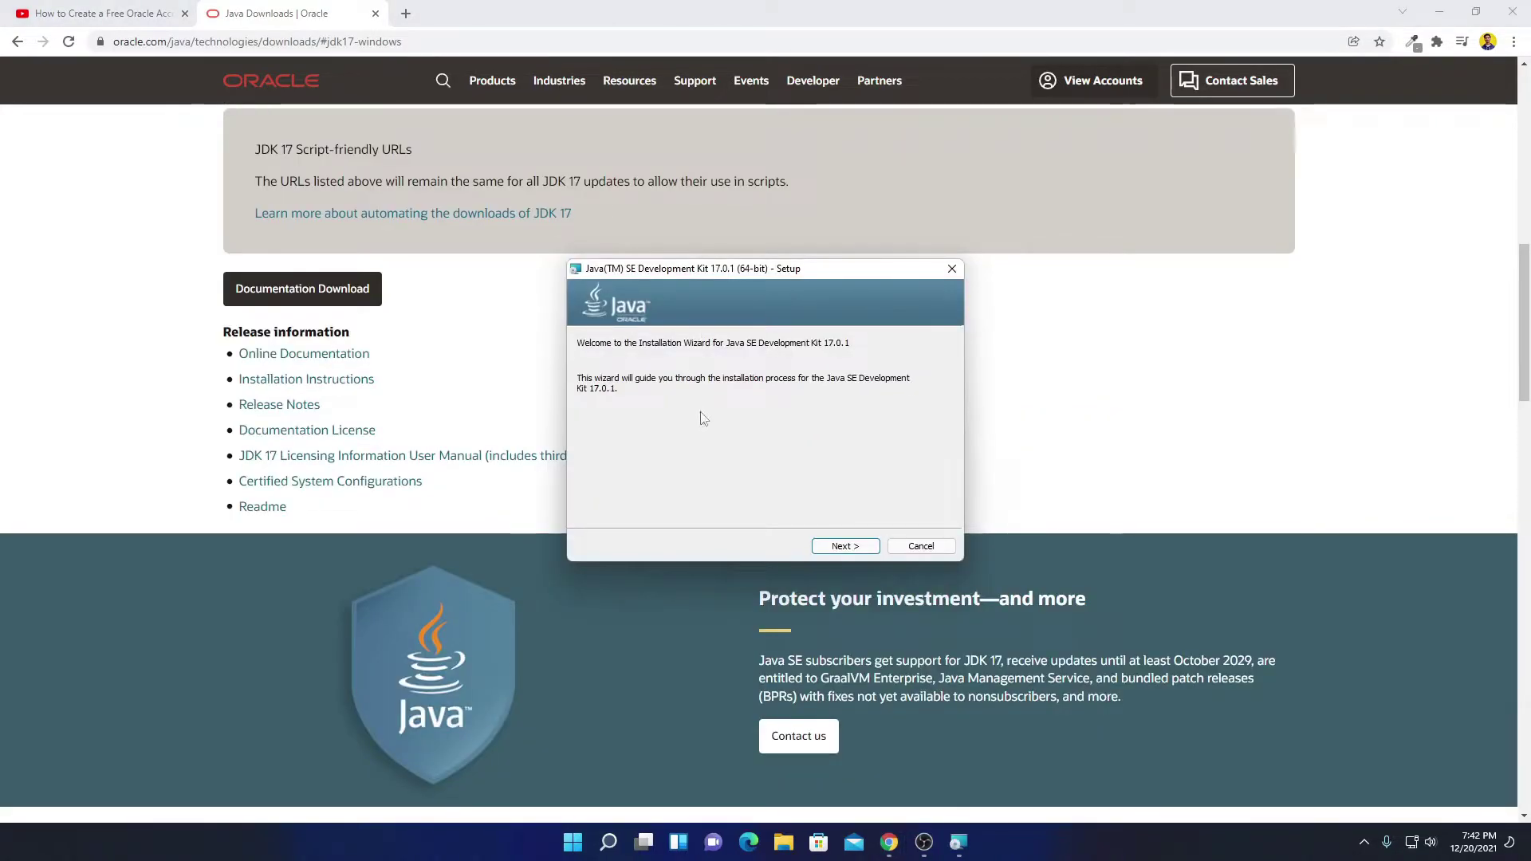
click(1445, 12)
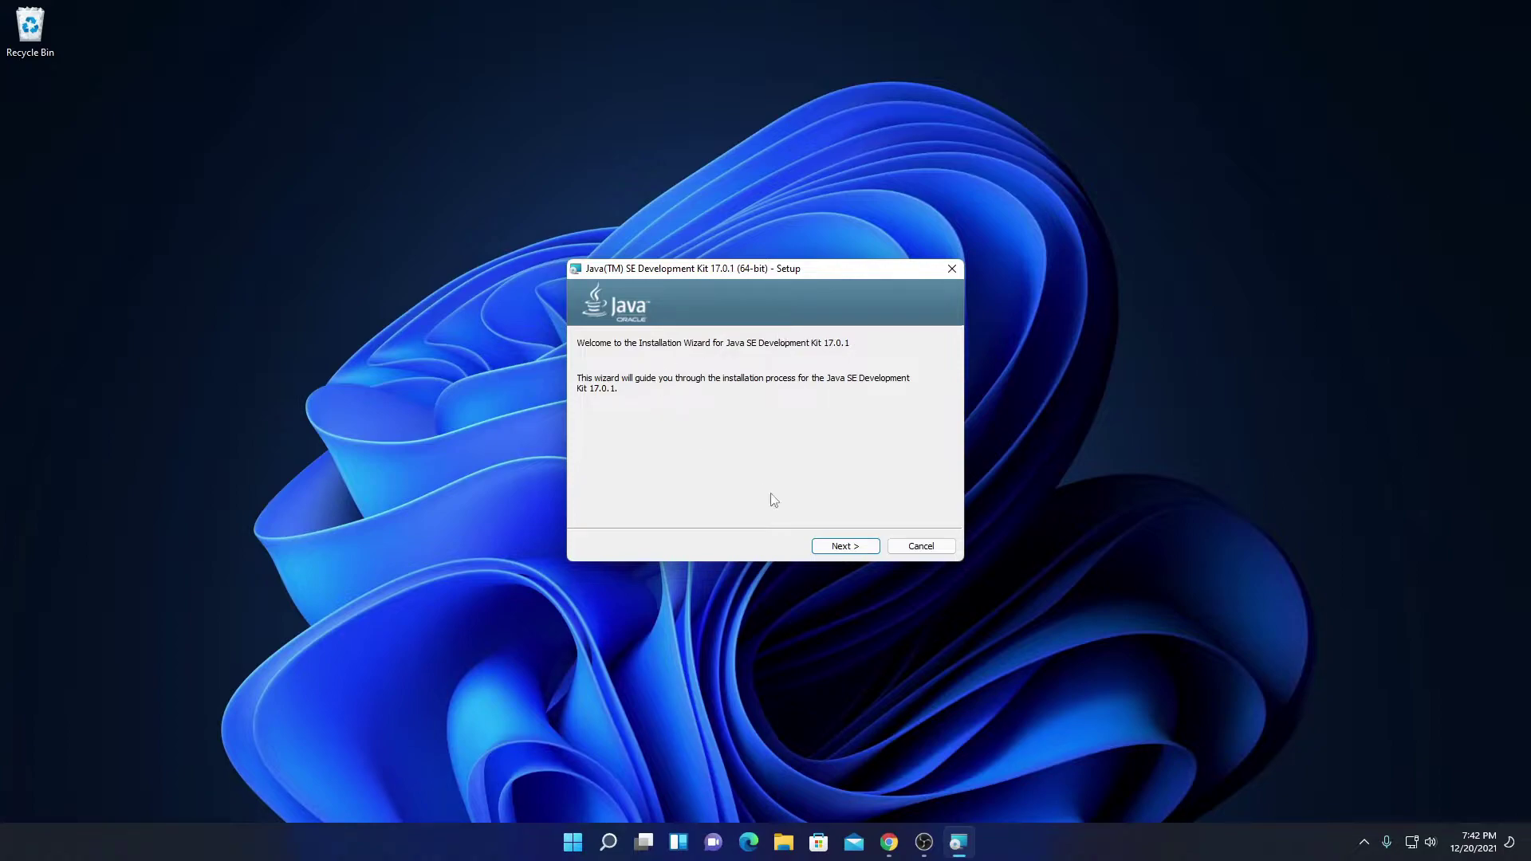
Install Java SE Development Kit 17.0.1 into the default folder C:\Program Files\Java\jdk-17.0.1\ and close the setup wizard.
click(835, 550)
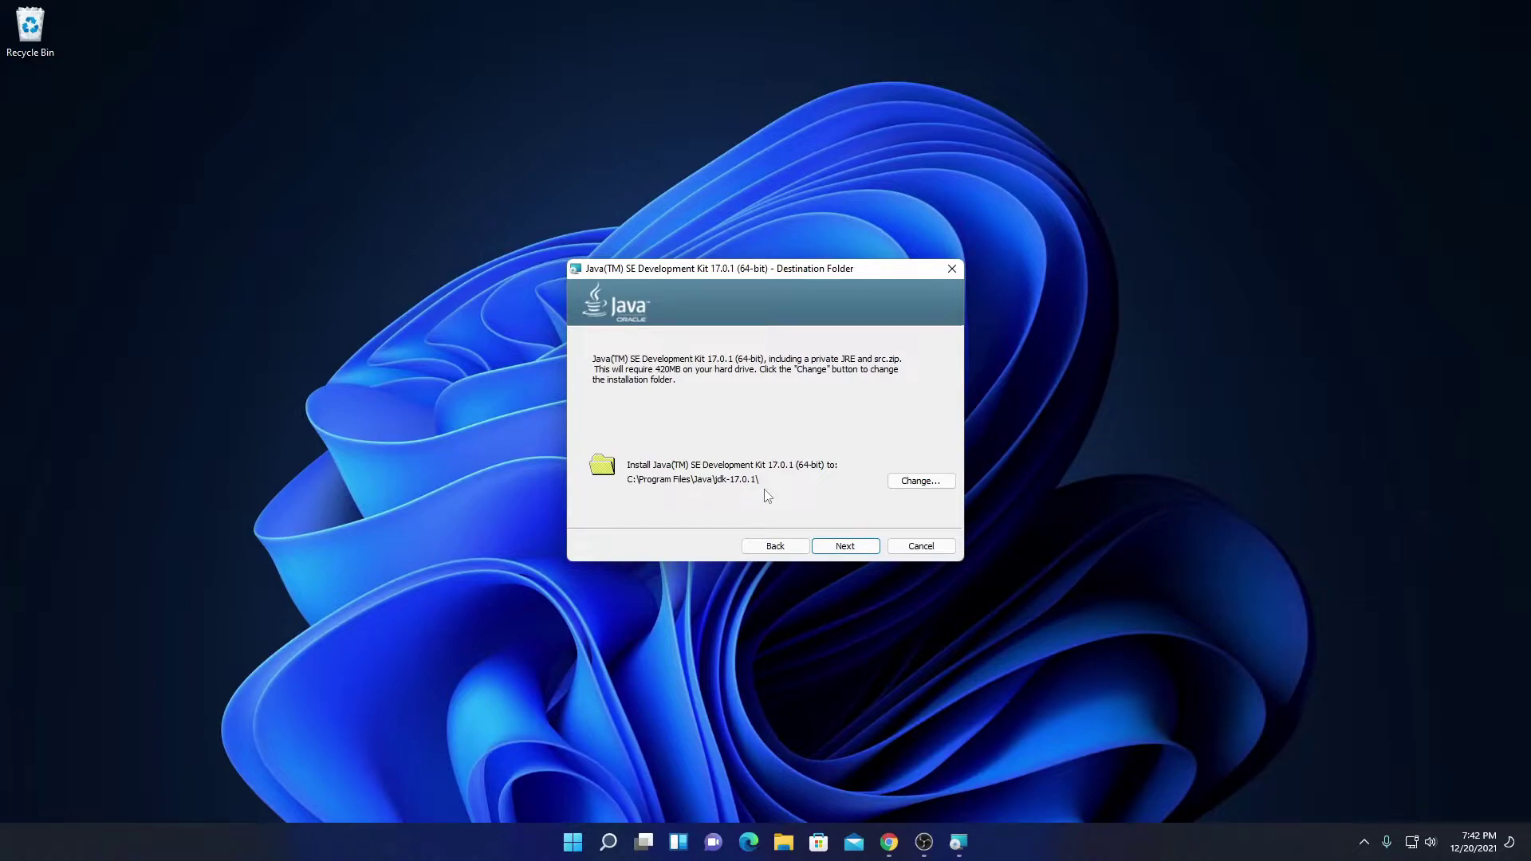
click(913, 480)
click(876, 380)
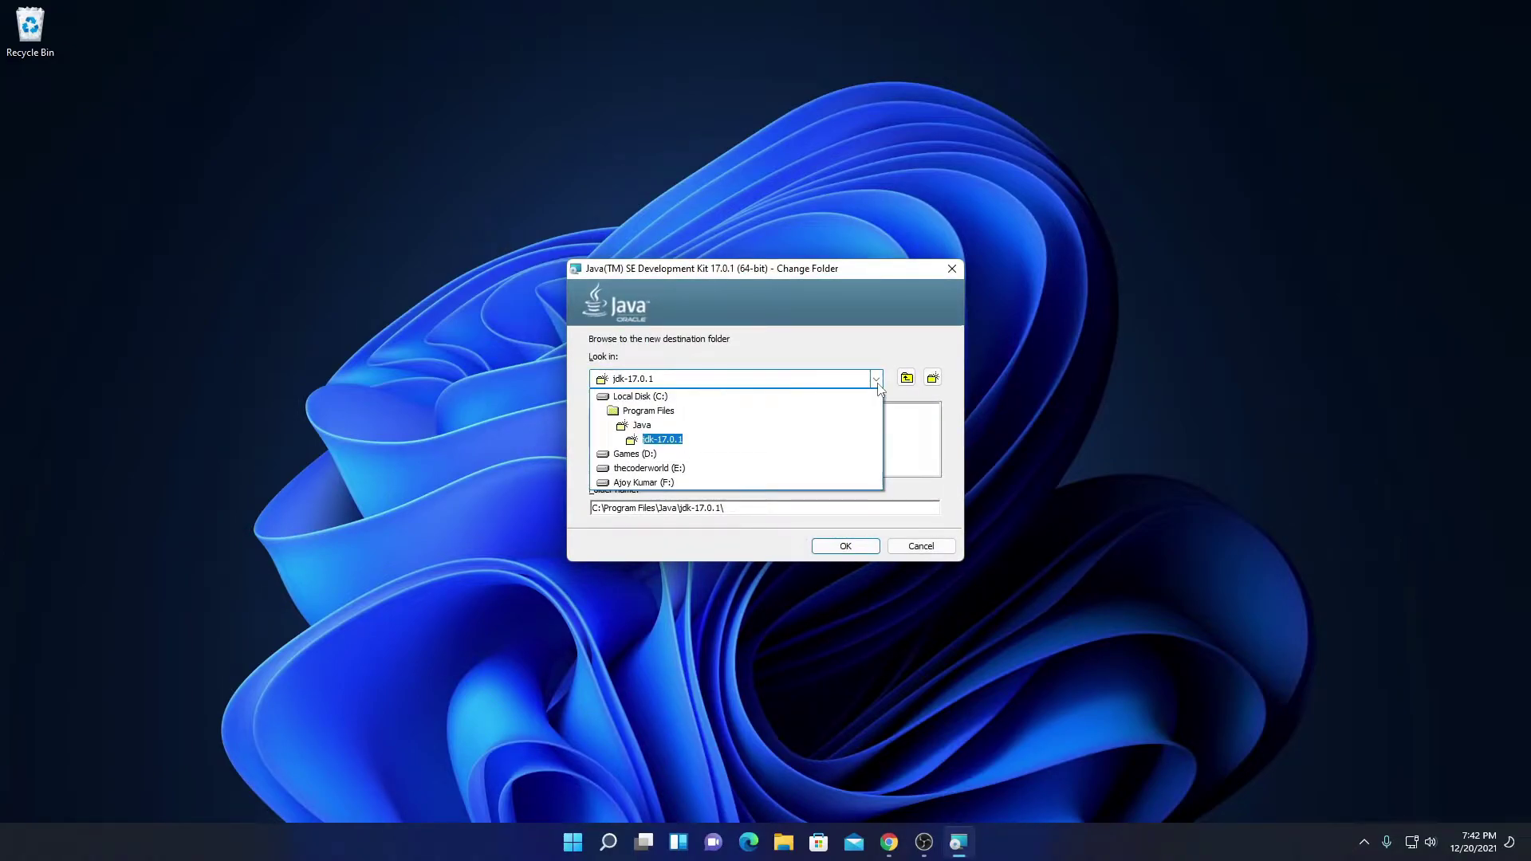
click(877, 383)
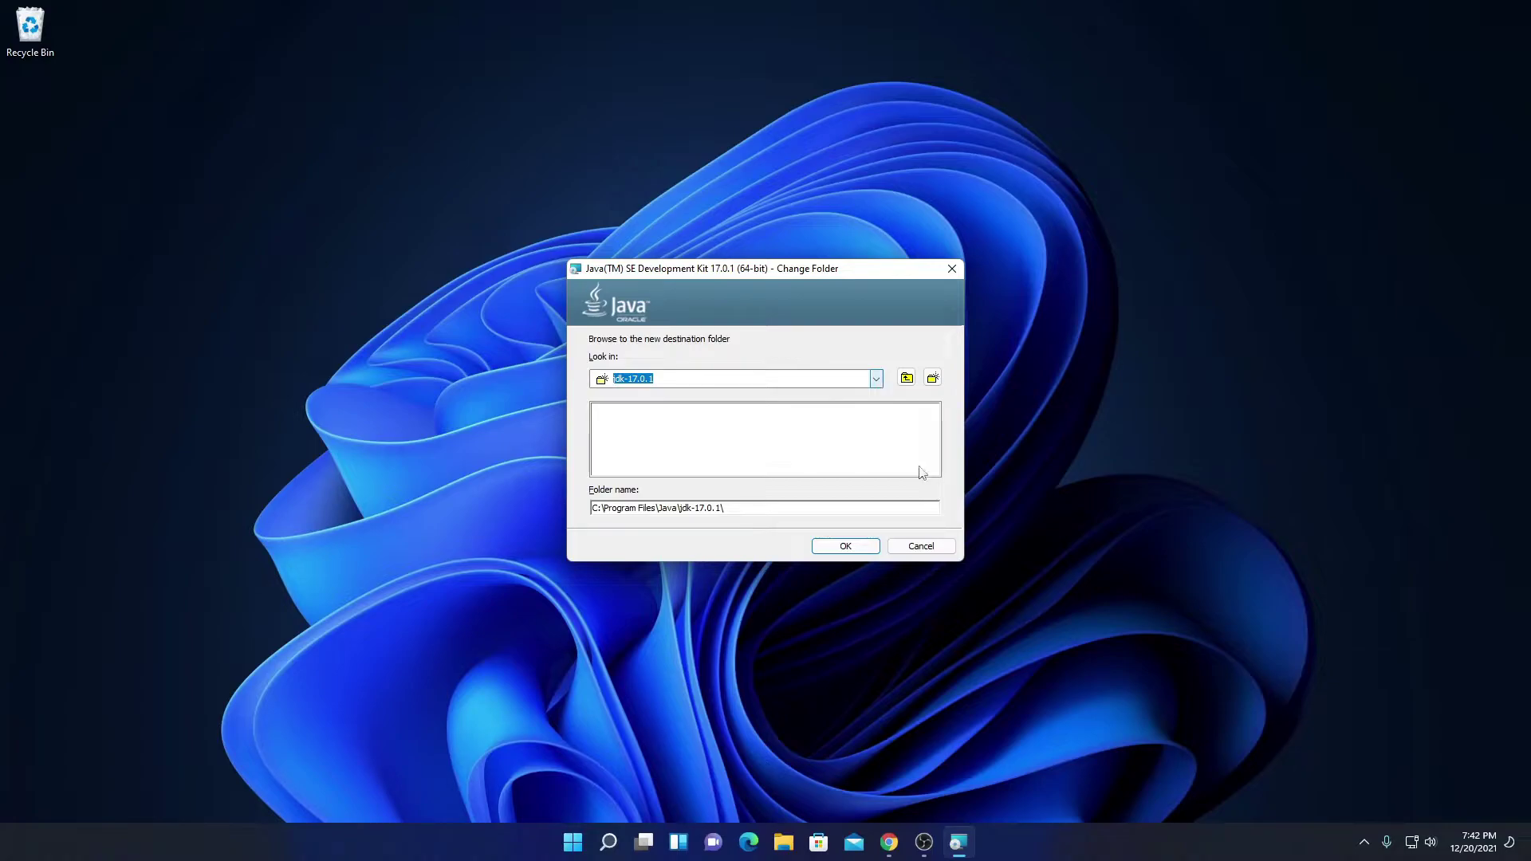
click(845, 546)
click(857, 549)
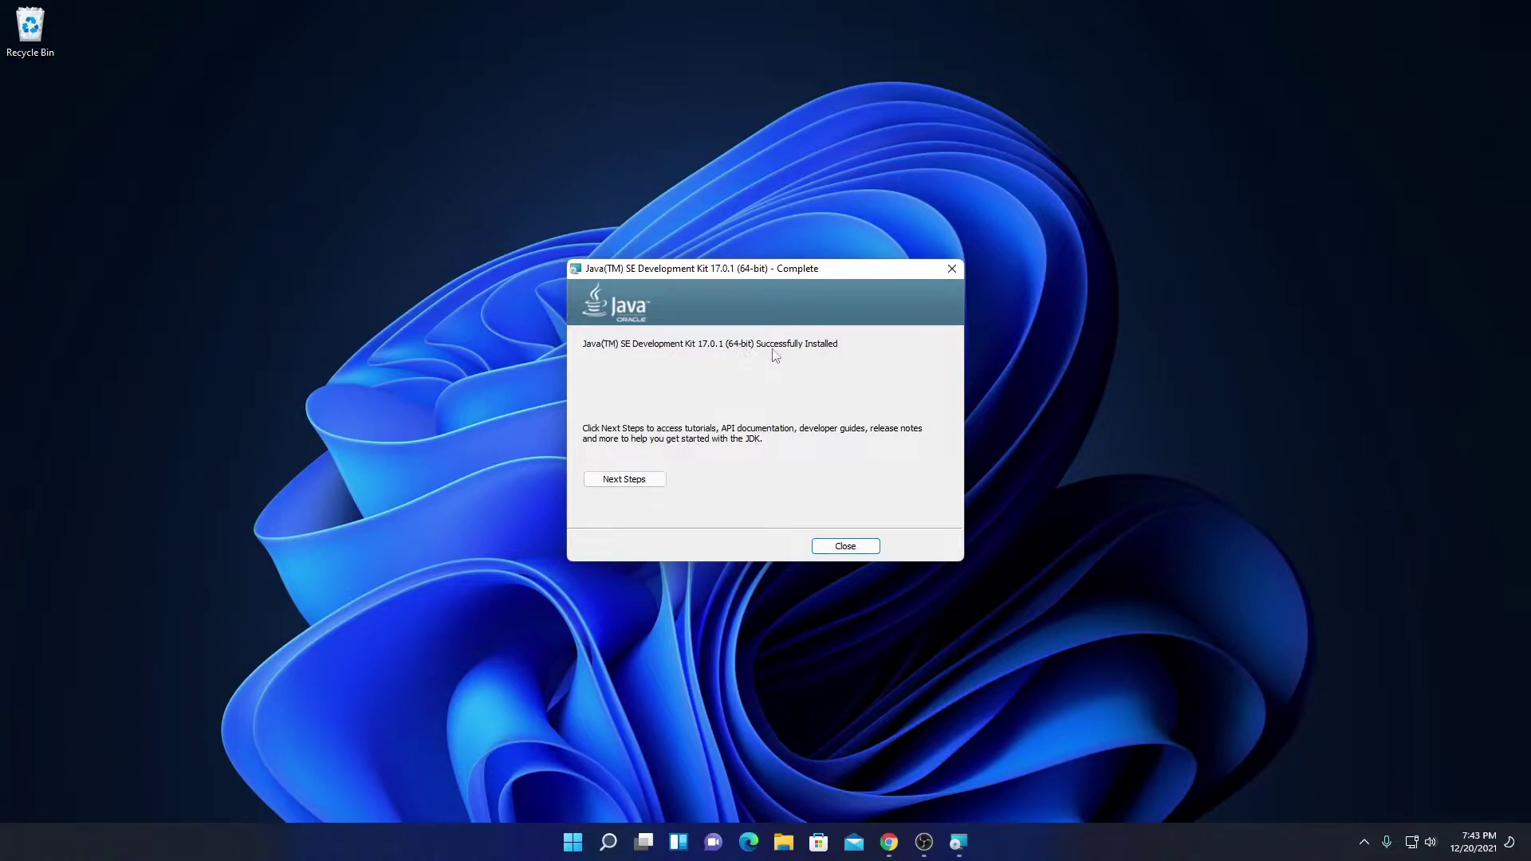
click(857, 550)
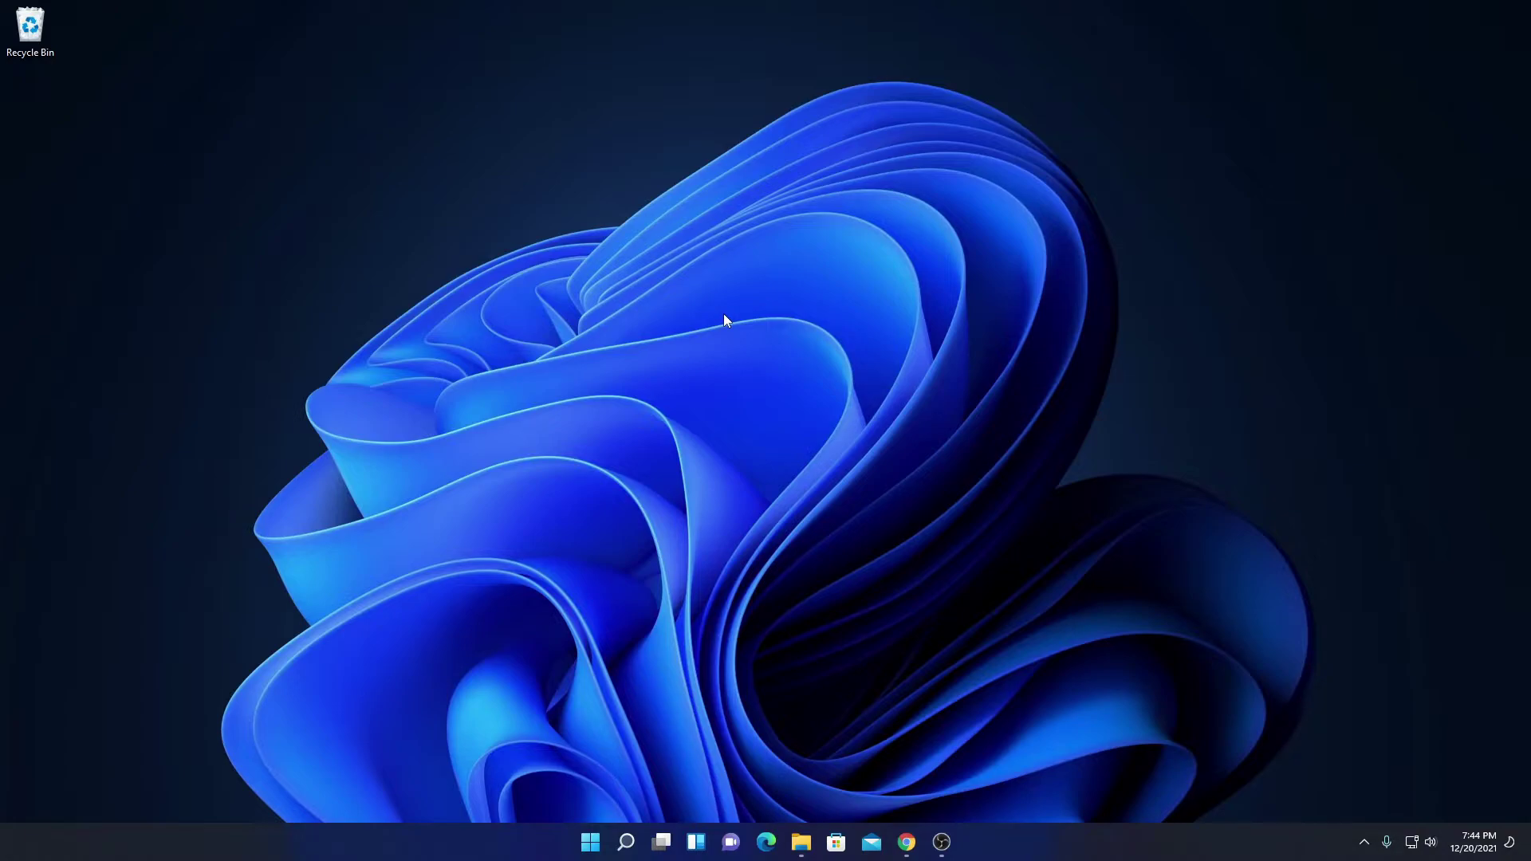
Switch to File Explorer and open the folder C:\Program Files\Java\jdk-17.0.1\bin.
click(801, 842)
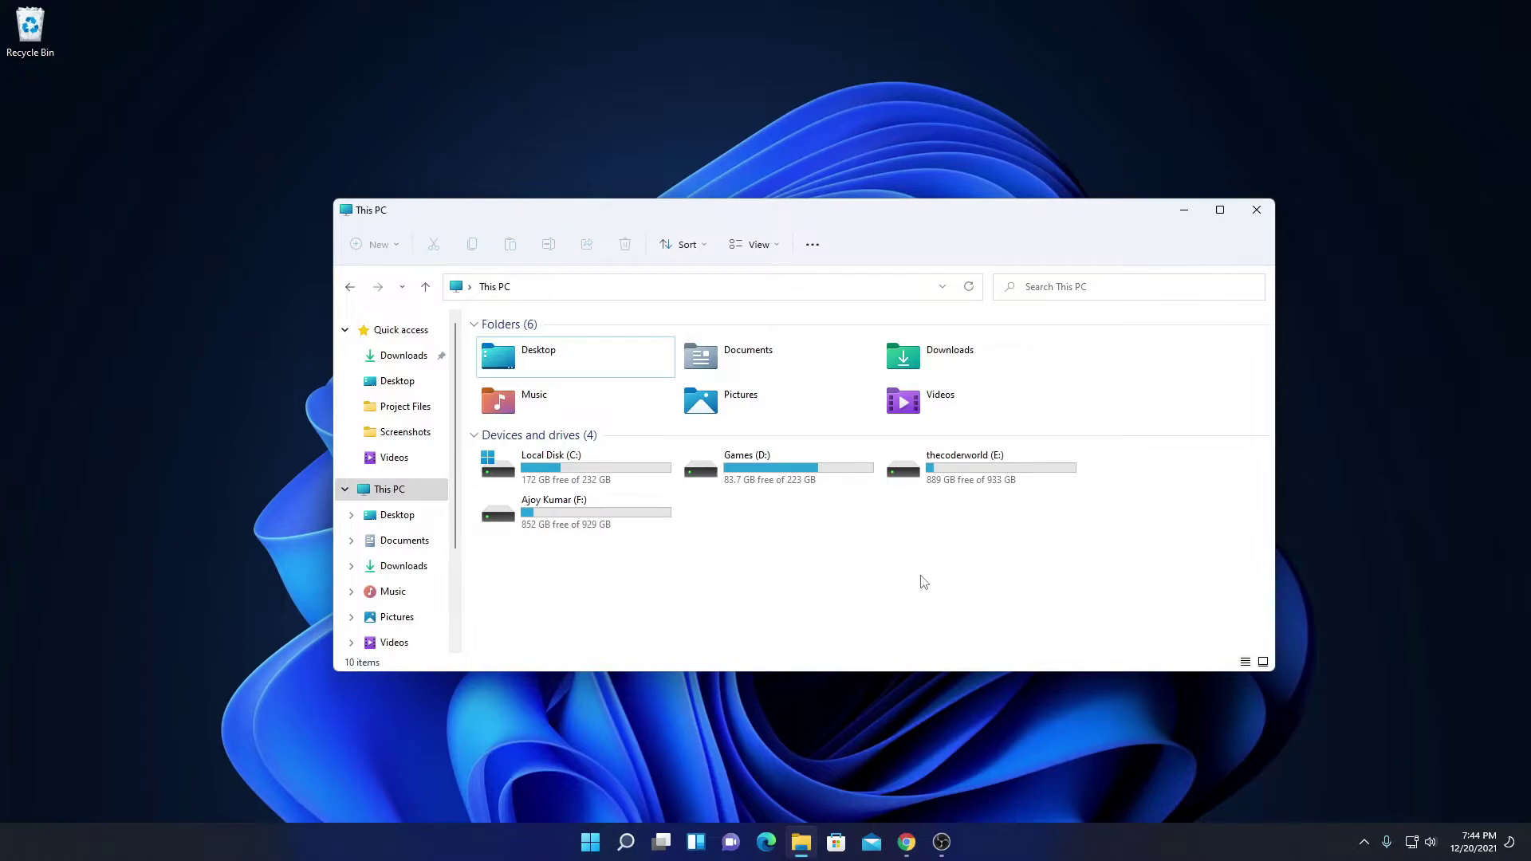
double_click(556, 463)
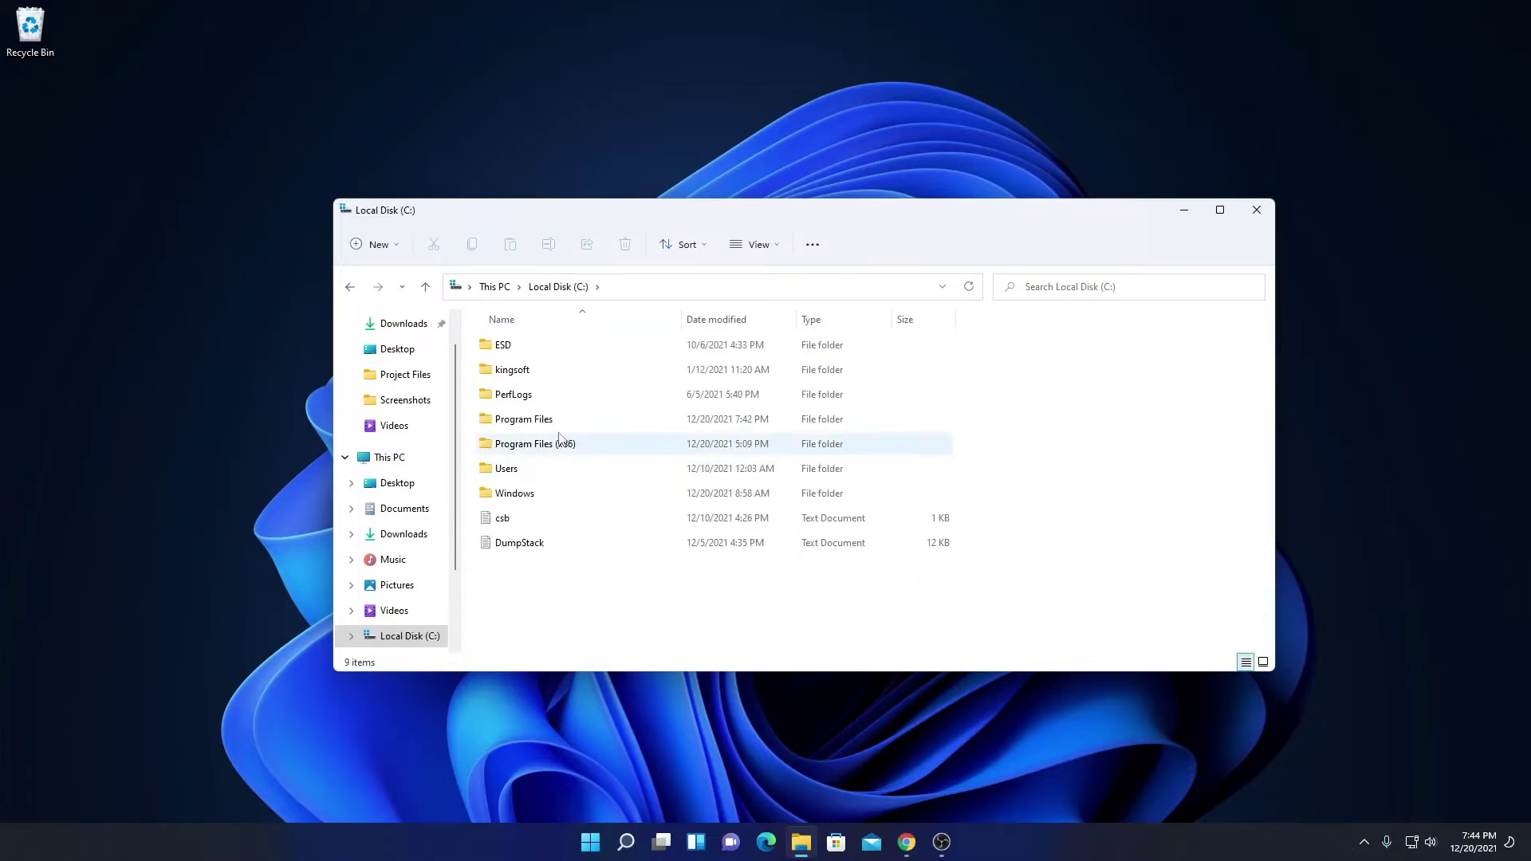
double_click(547, 419)
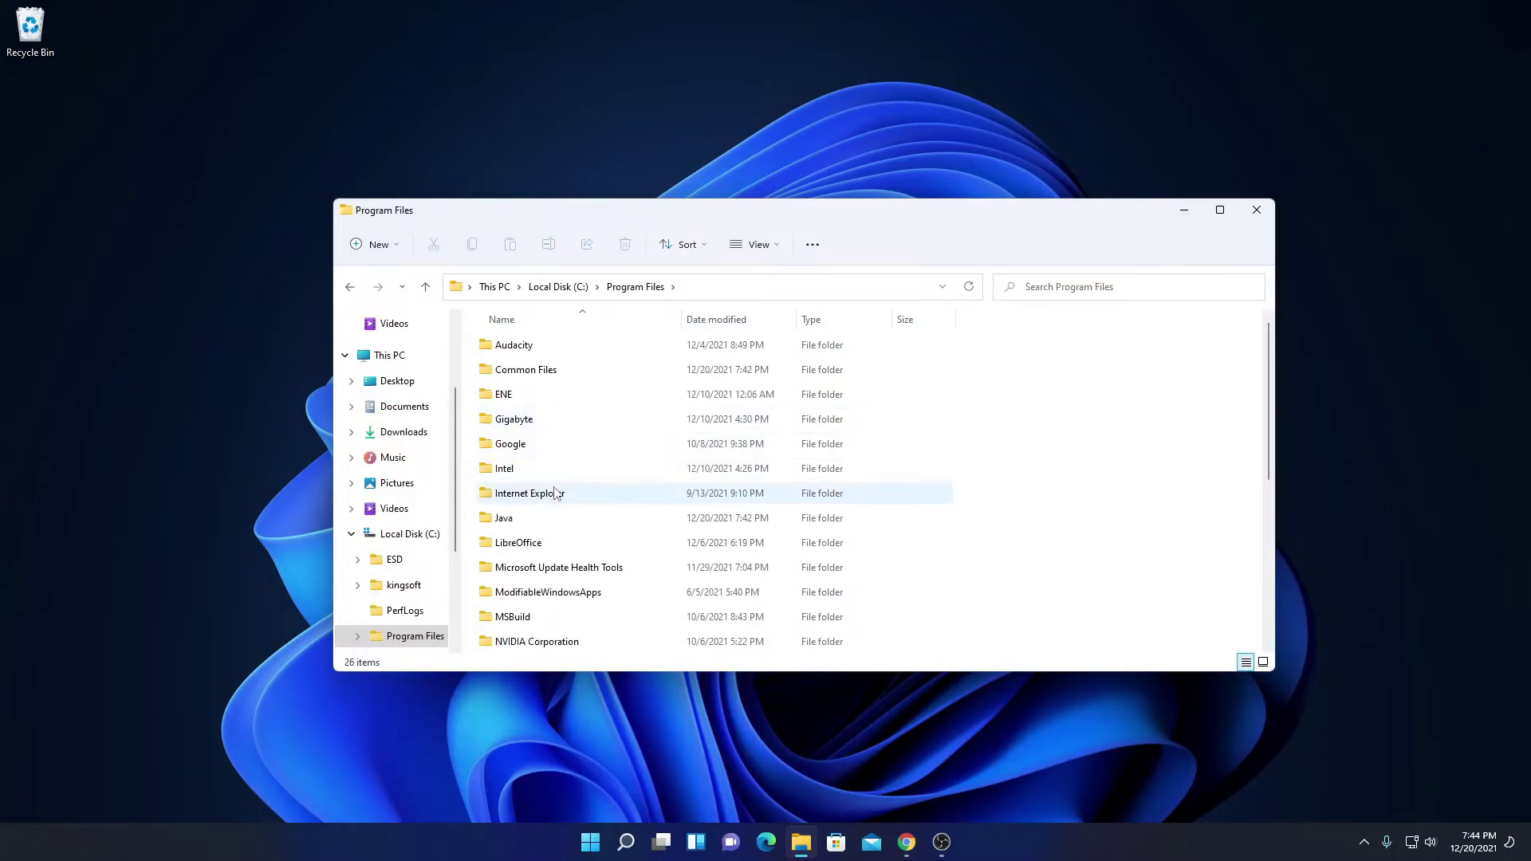
double_click(564, 527)
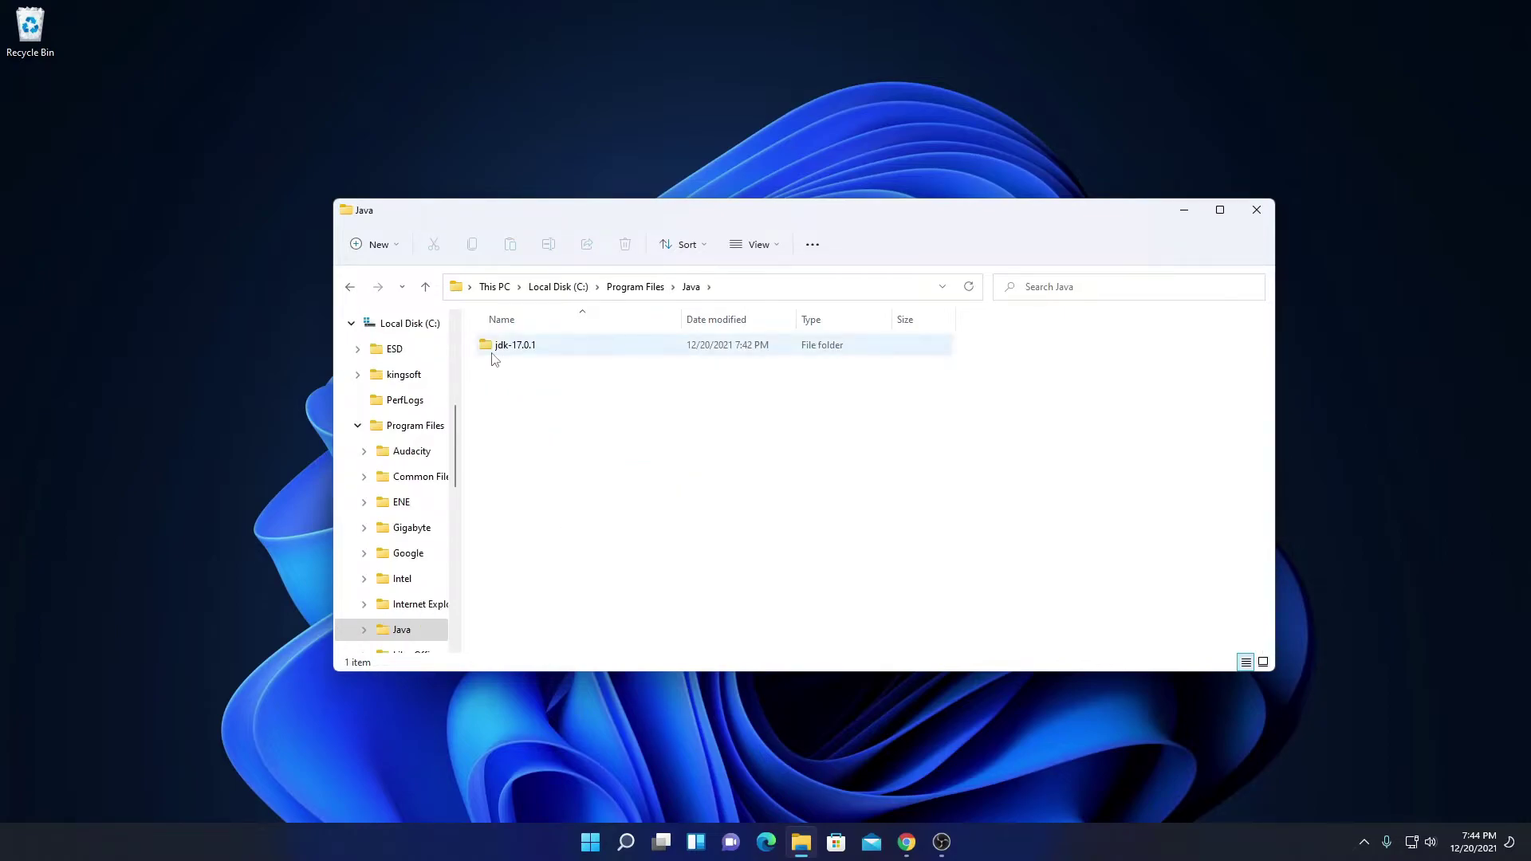
double_click(556, 358)
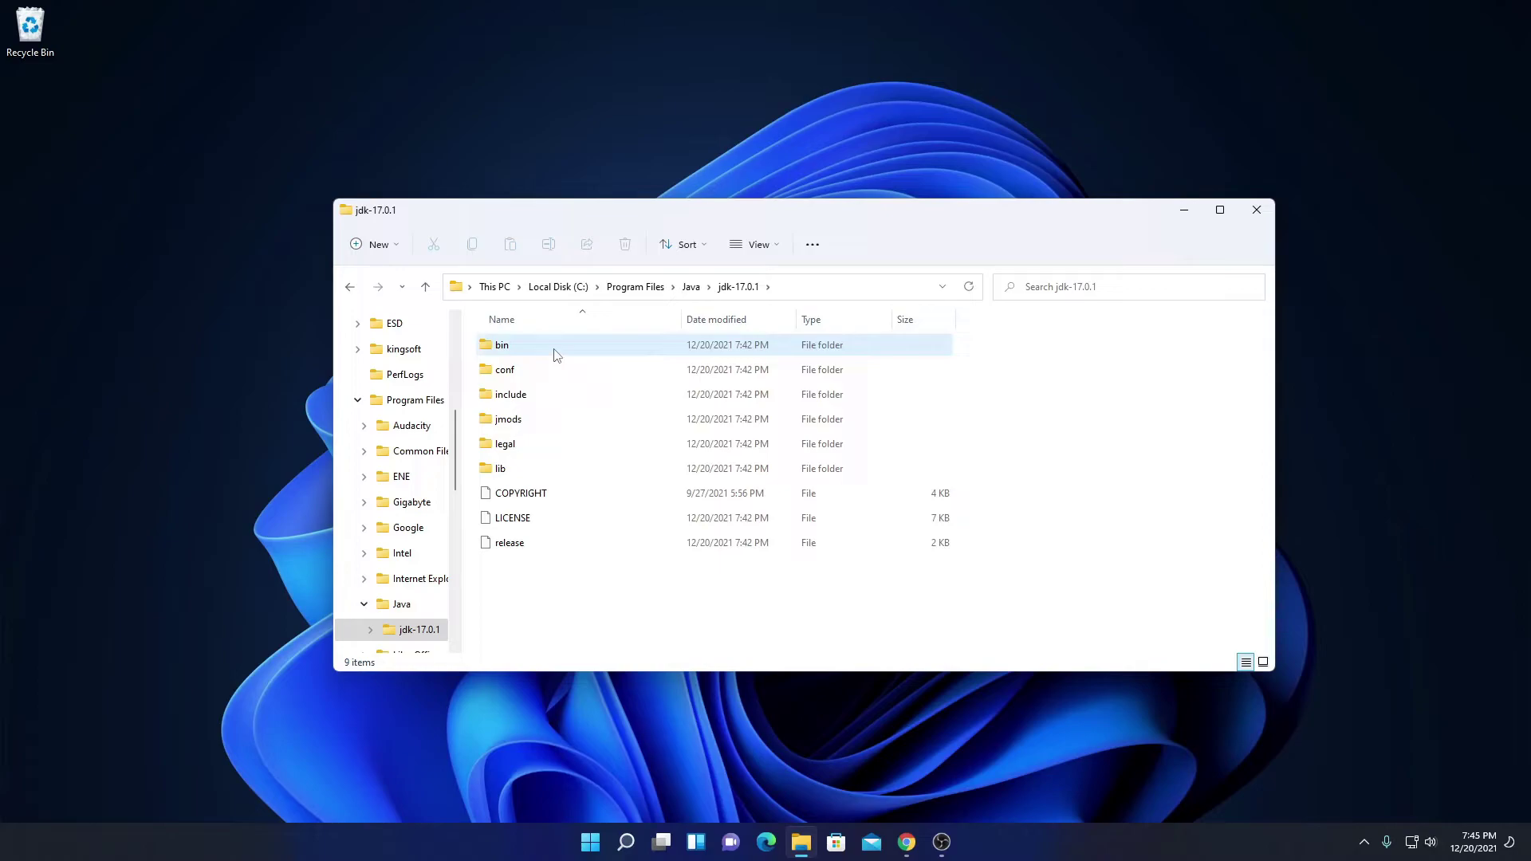
double_click(556, 354)
Copy the full path of the JDK bin folder, look through its executables, and minimize the File Explorer window.
click(815, 287)
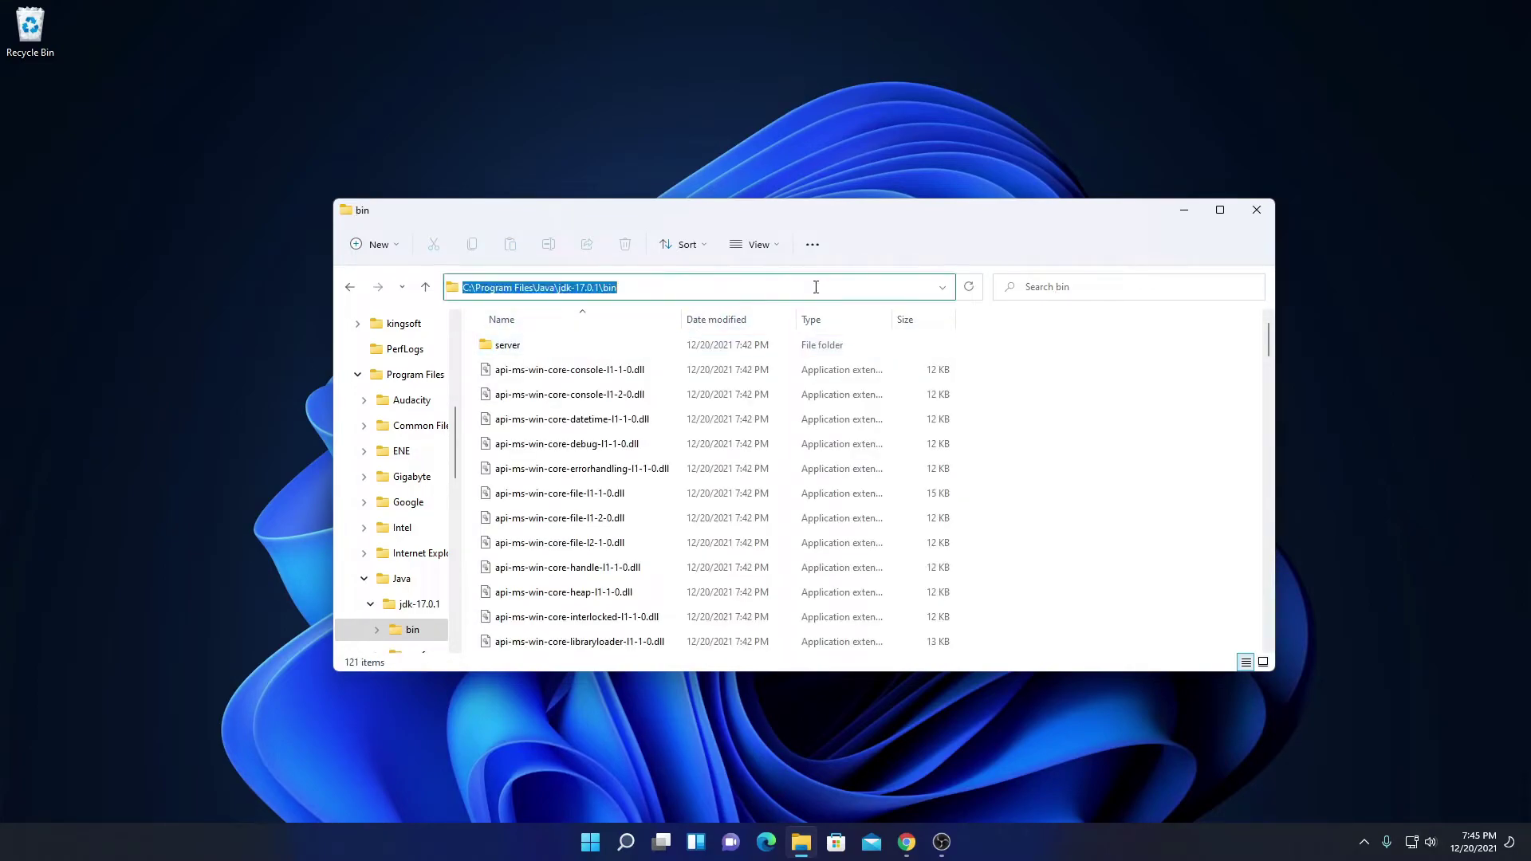
right_click(816, 287)
click(845, 345)
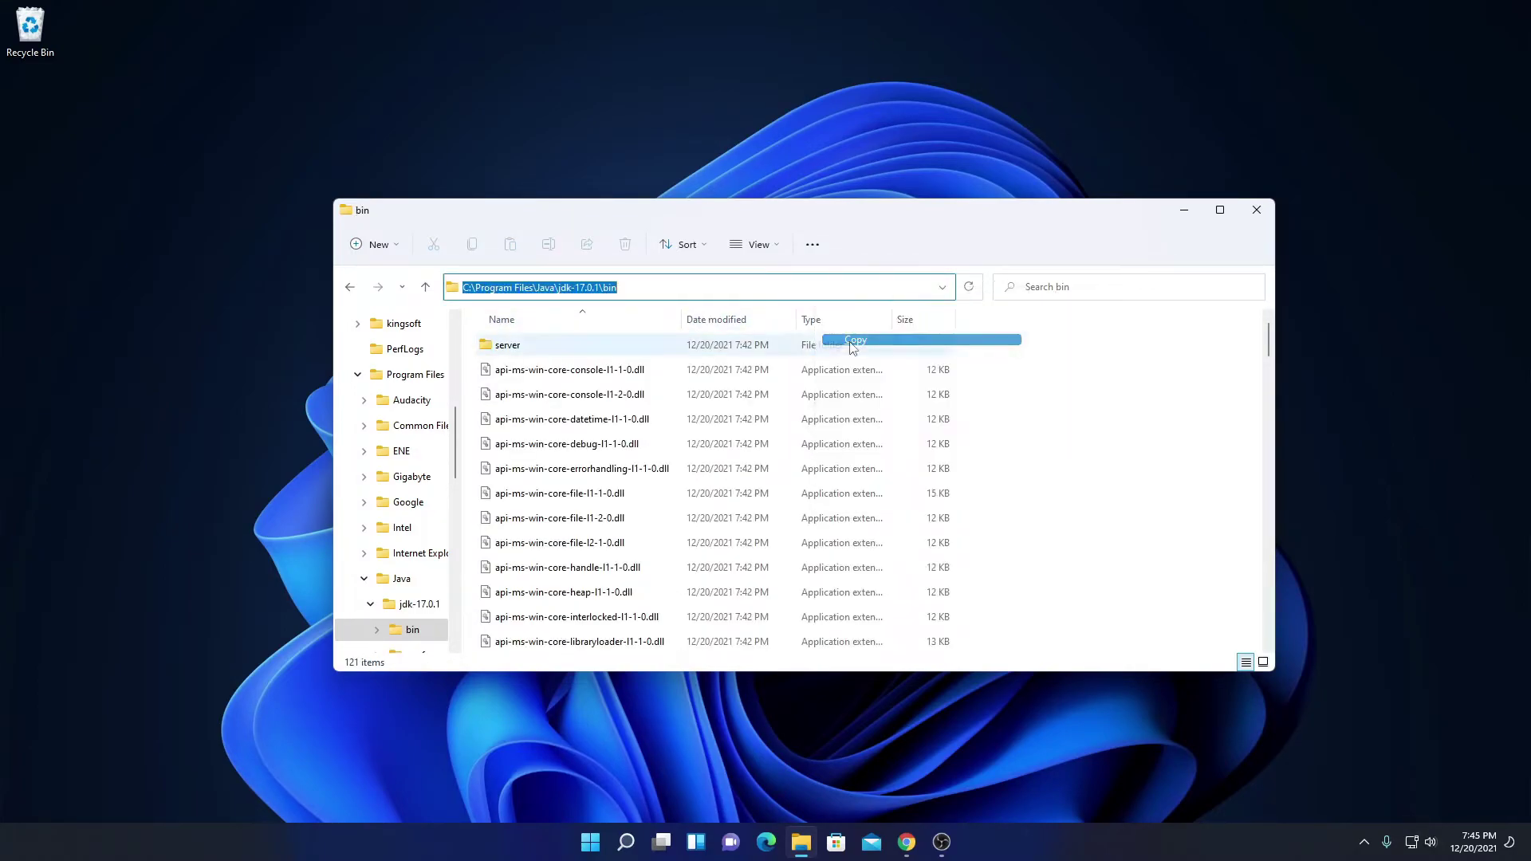
scroll(797, 395, down, 17)
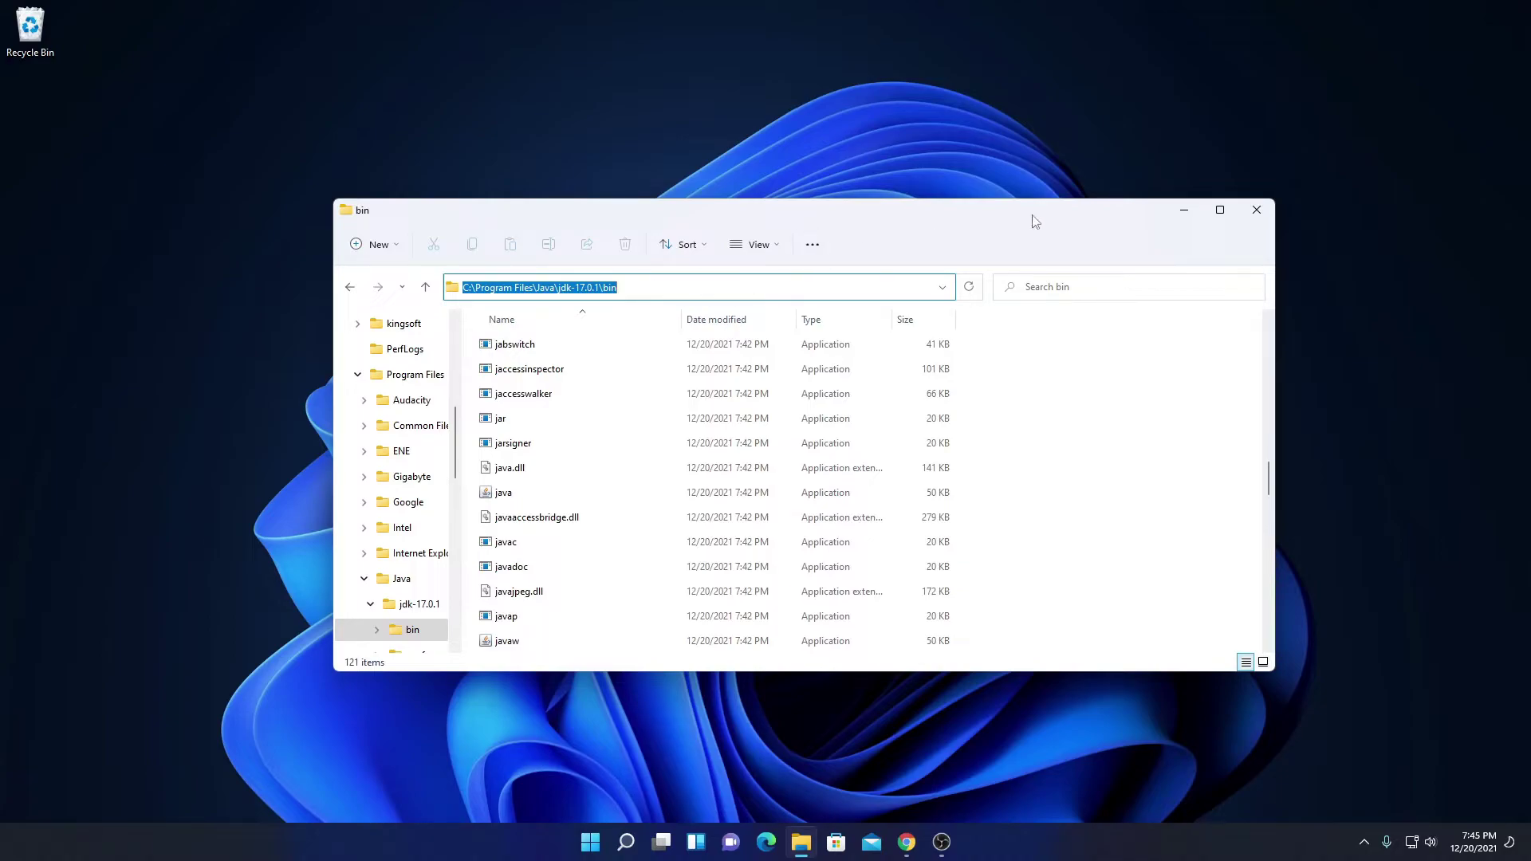
click(1184, 209)
Open Windows Settings and go through the system's About page to the advanced system settings.
click(591, 842)
click(939, 387)
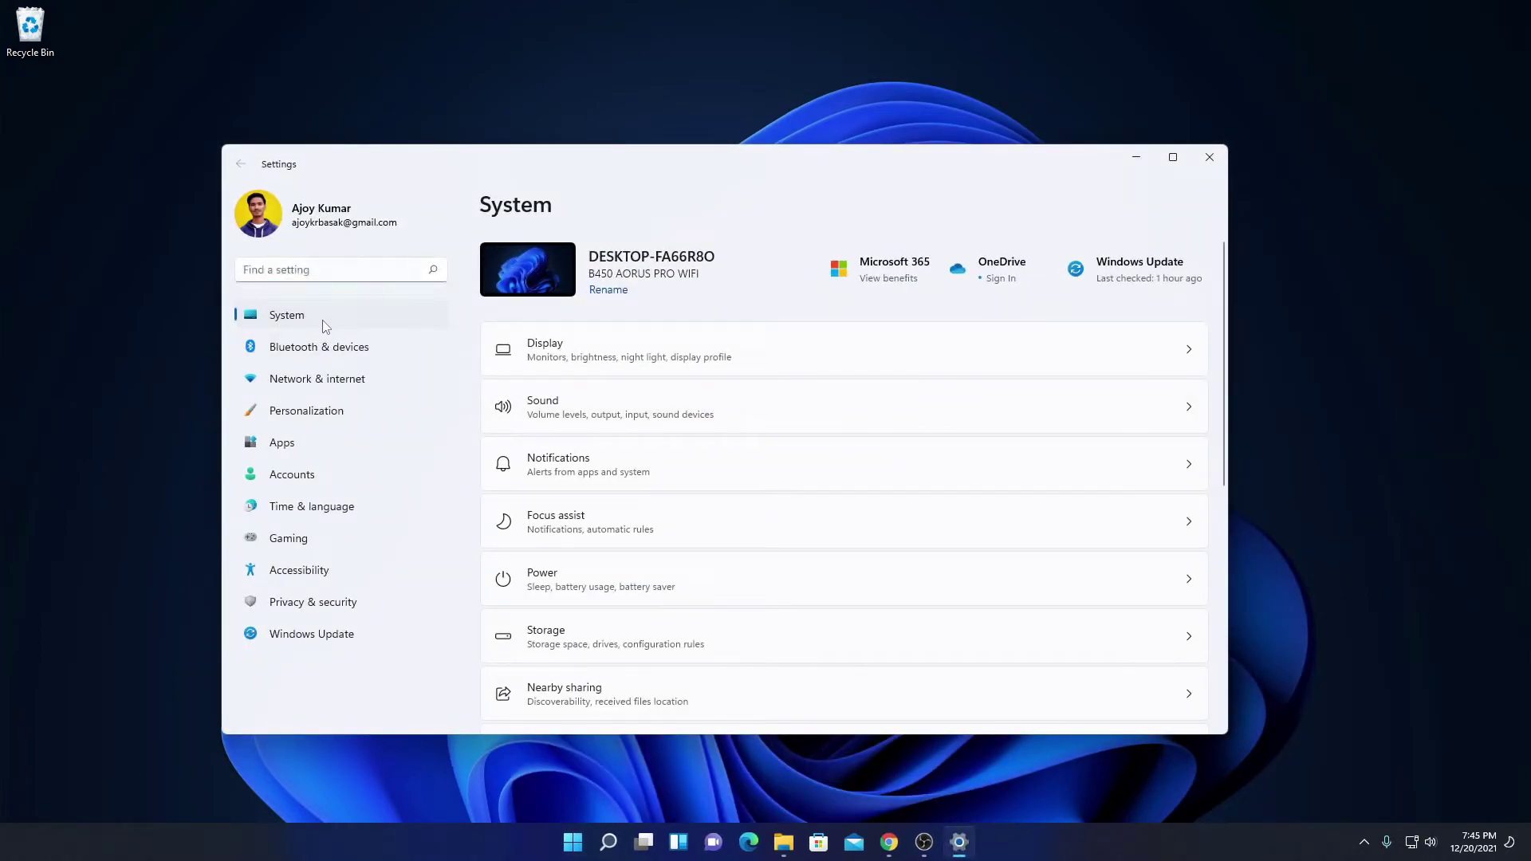
scroll(777, 415, down, 5)
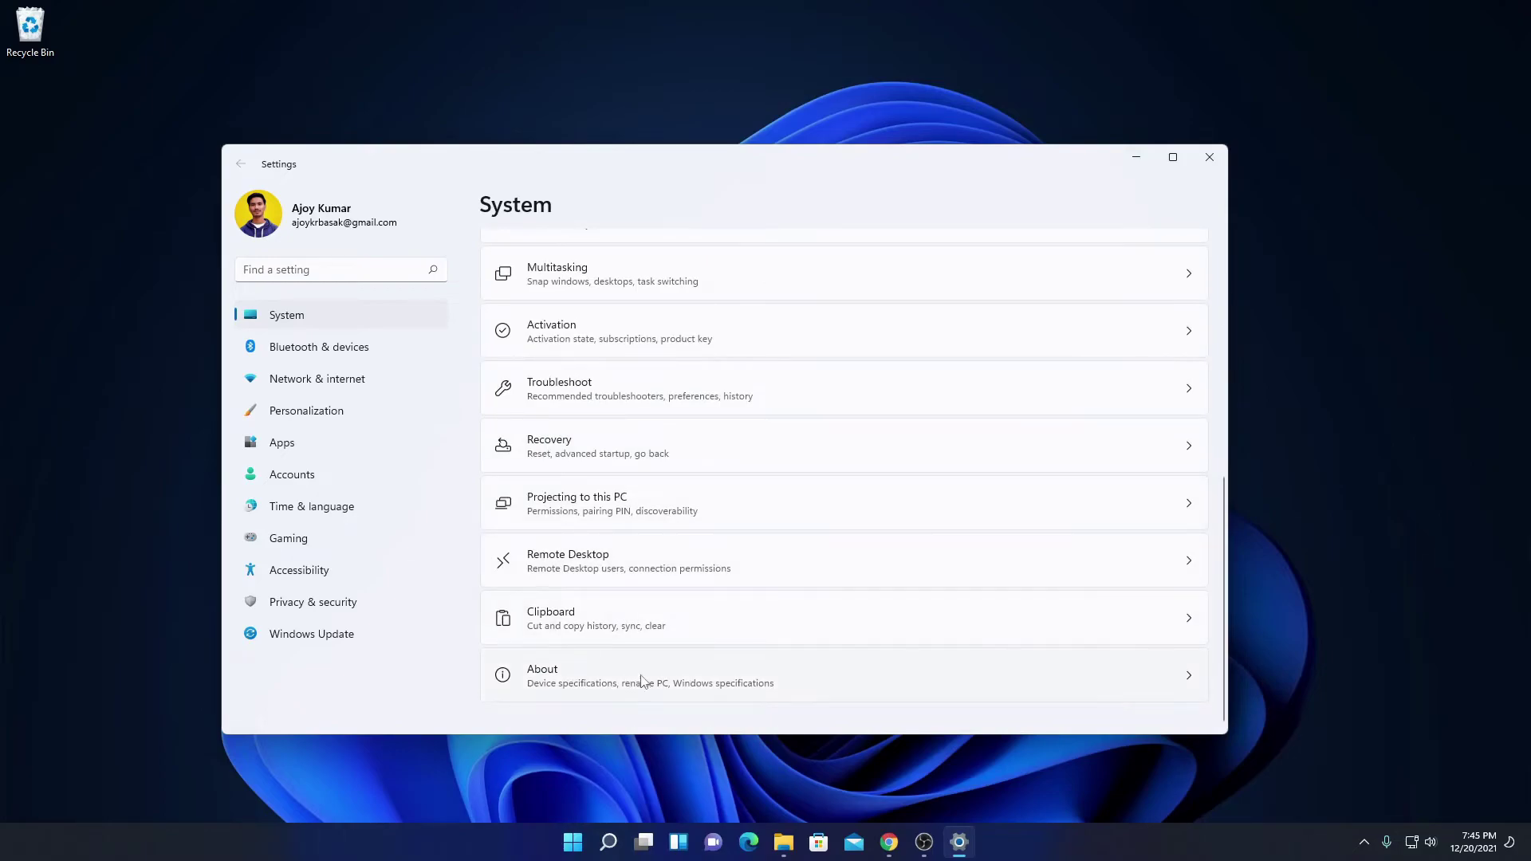
click(757, 686)
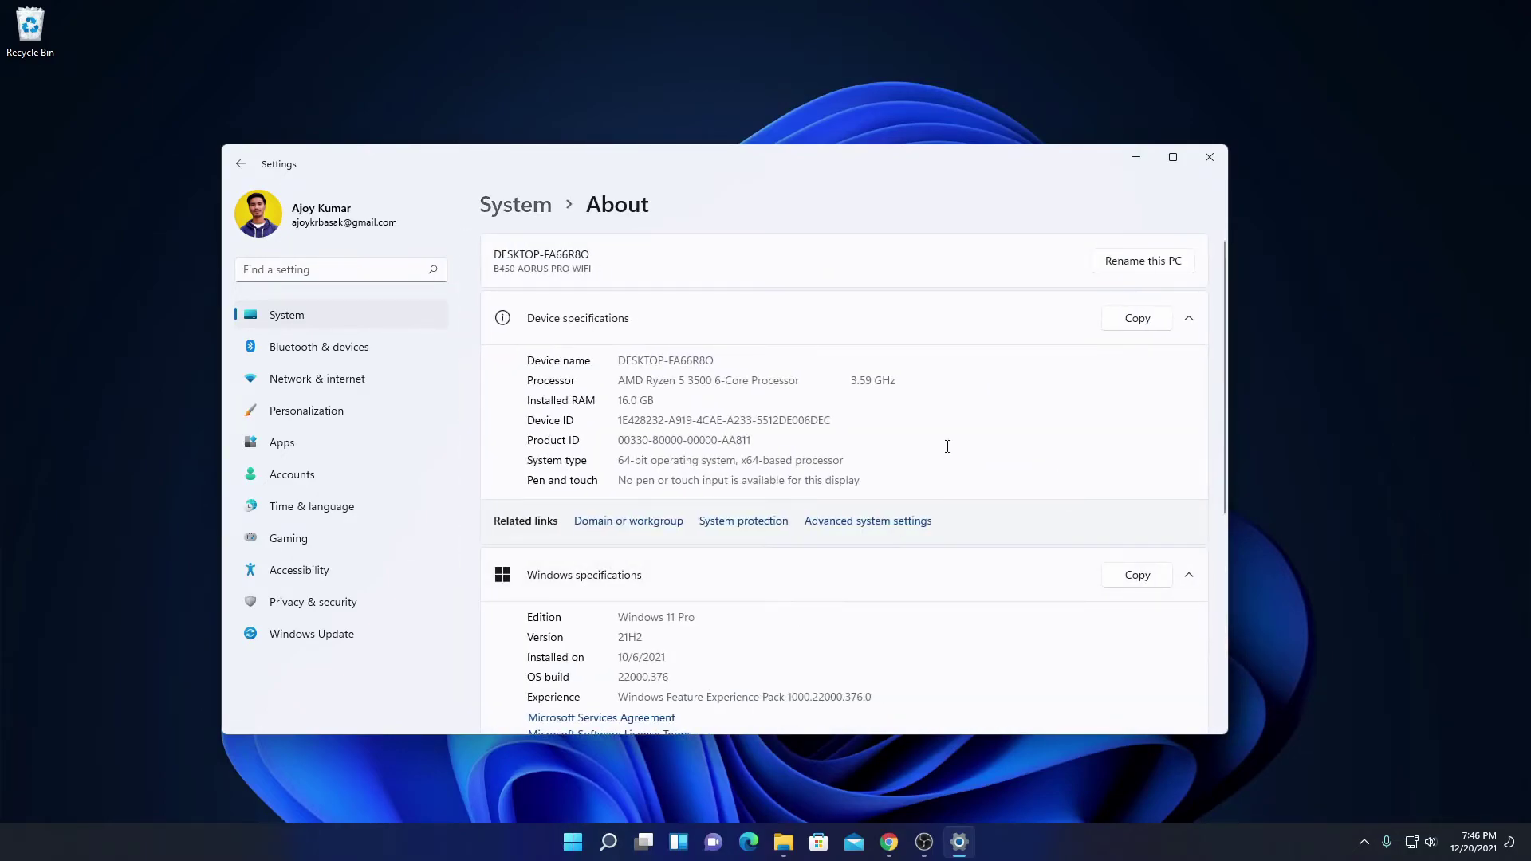
scroll(864, 383, down, 5)
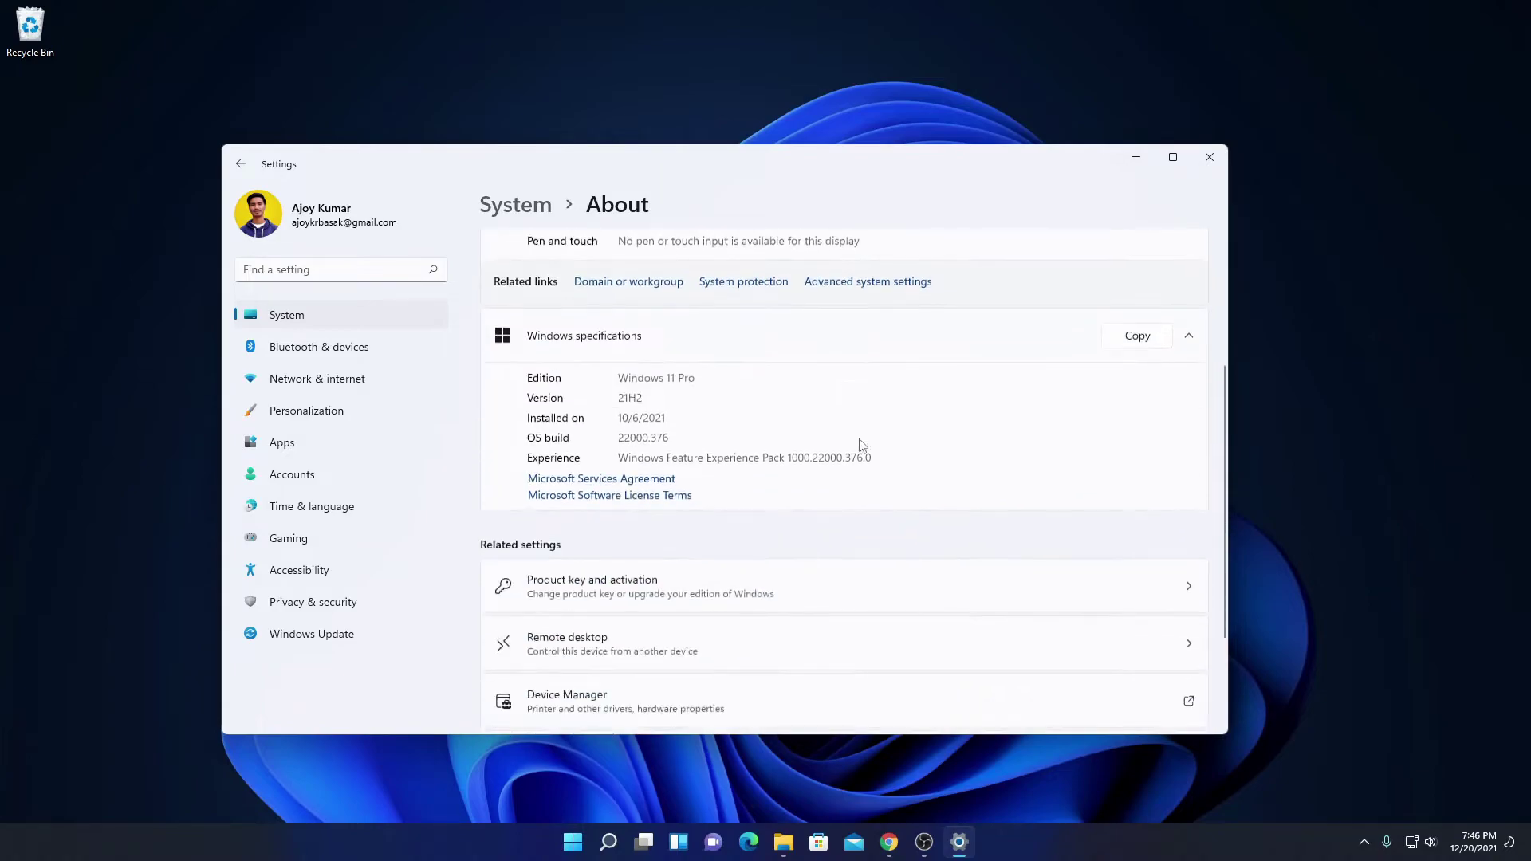
scroll(875, 578, up, 5)
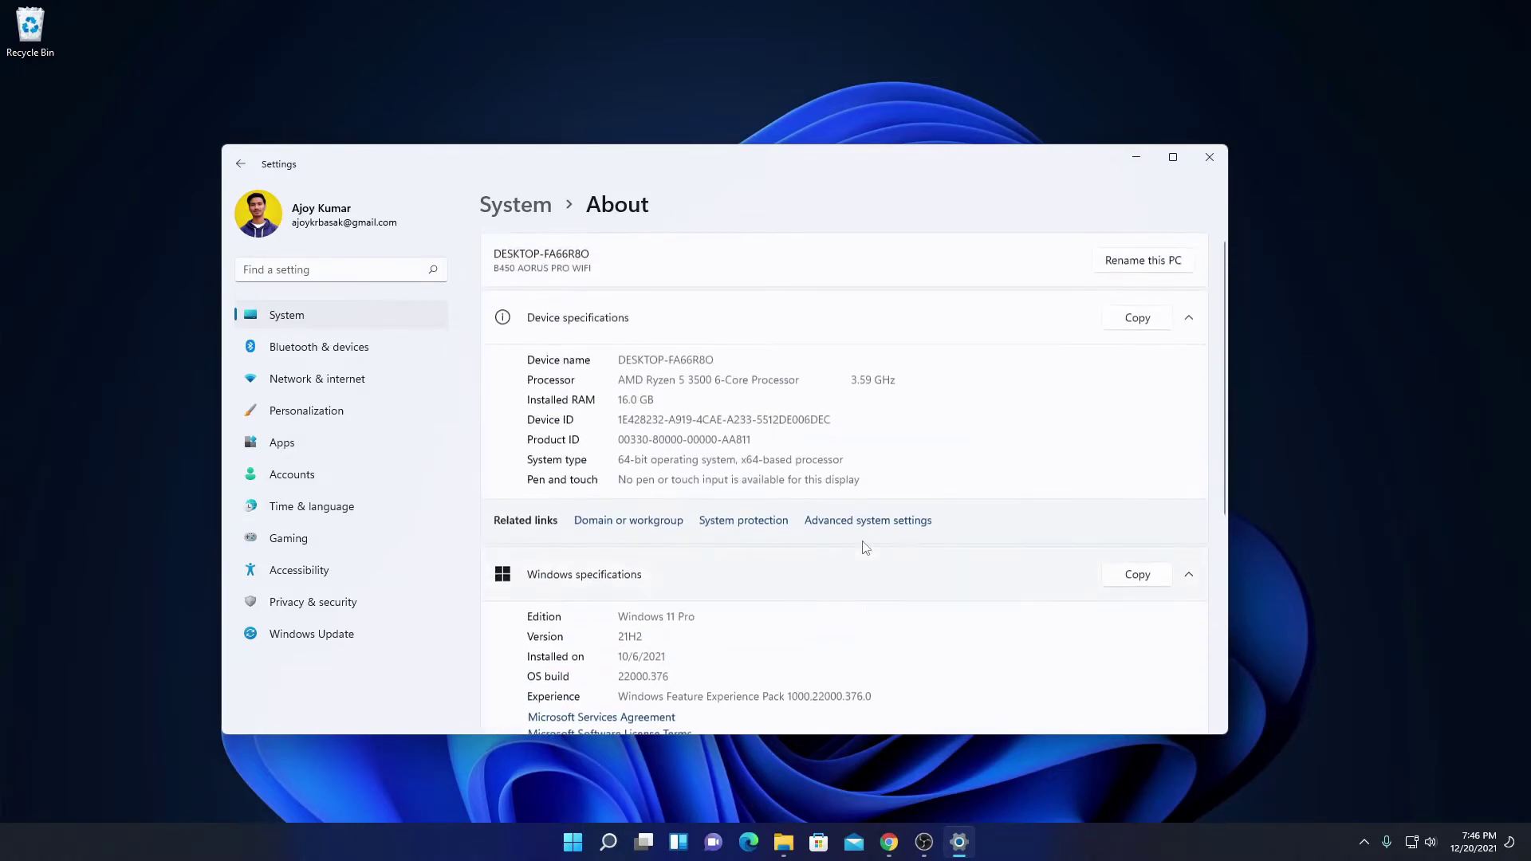
click(898, 523)
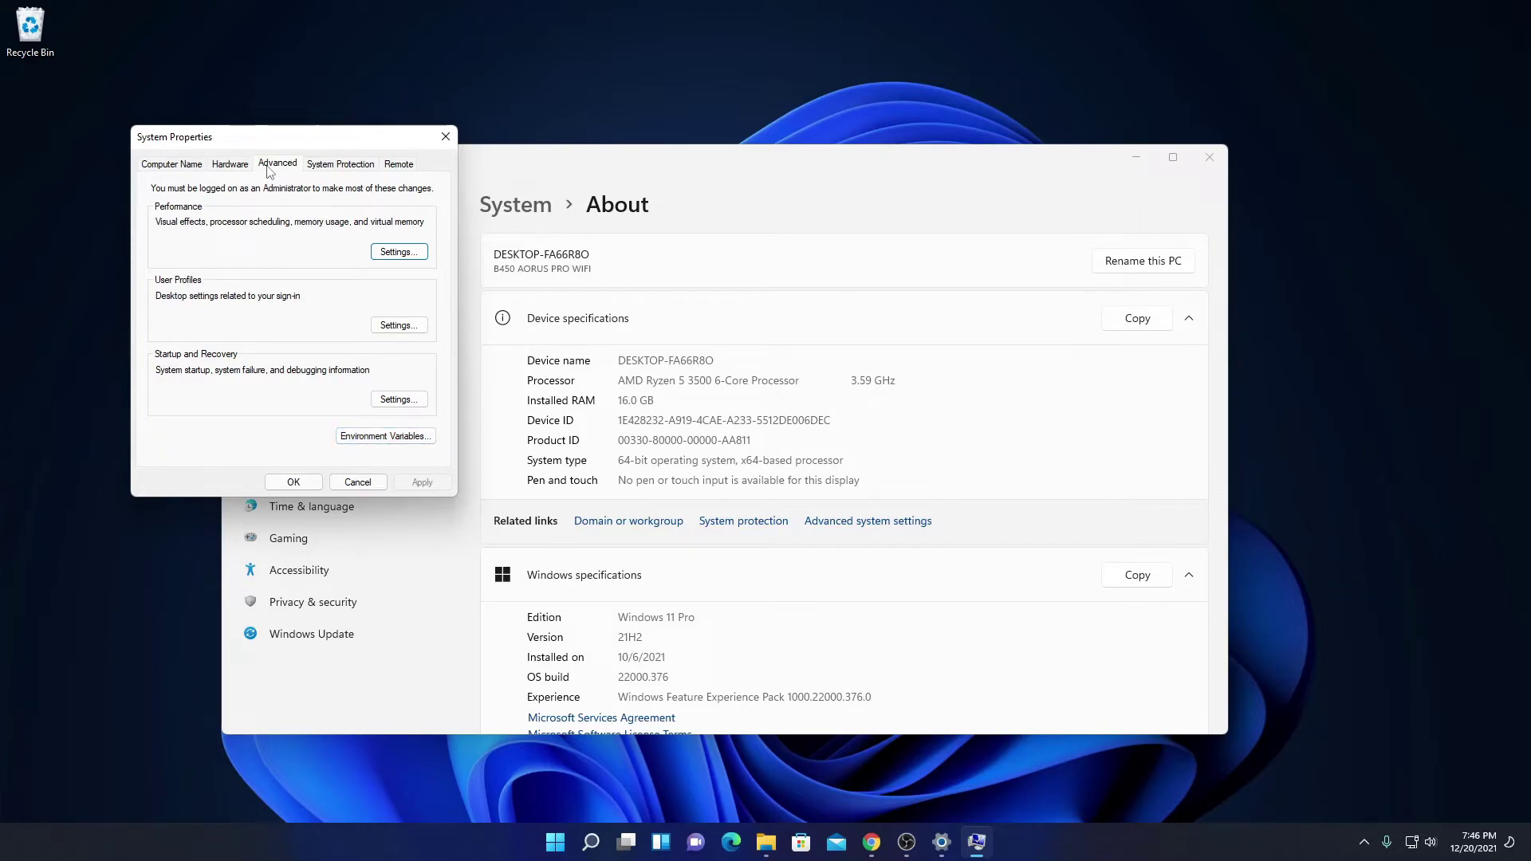
Add C:\Program Files\Java\jdk-17.0.1\bin as a new entry in the system Path environment variable, save the changes, and close Settings.
click(407, 440)
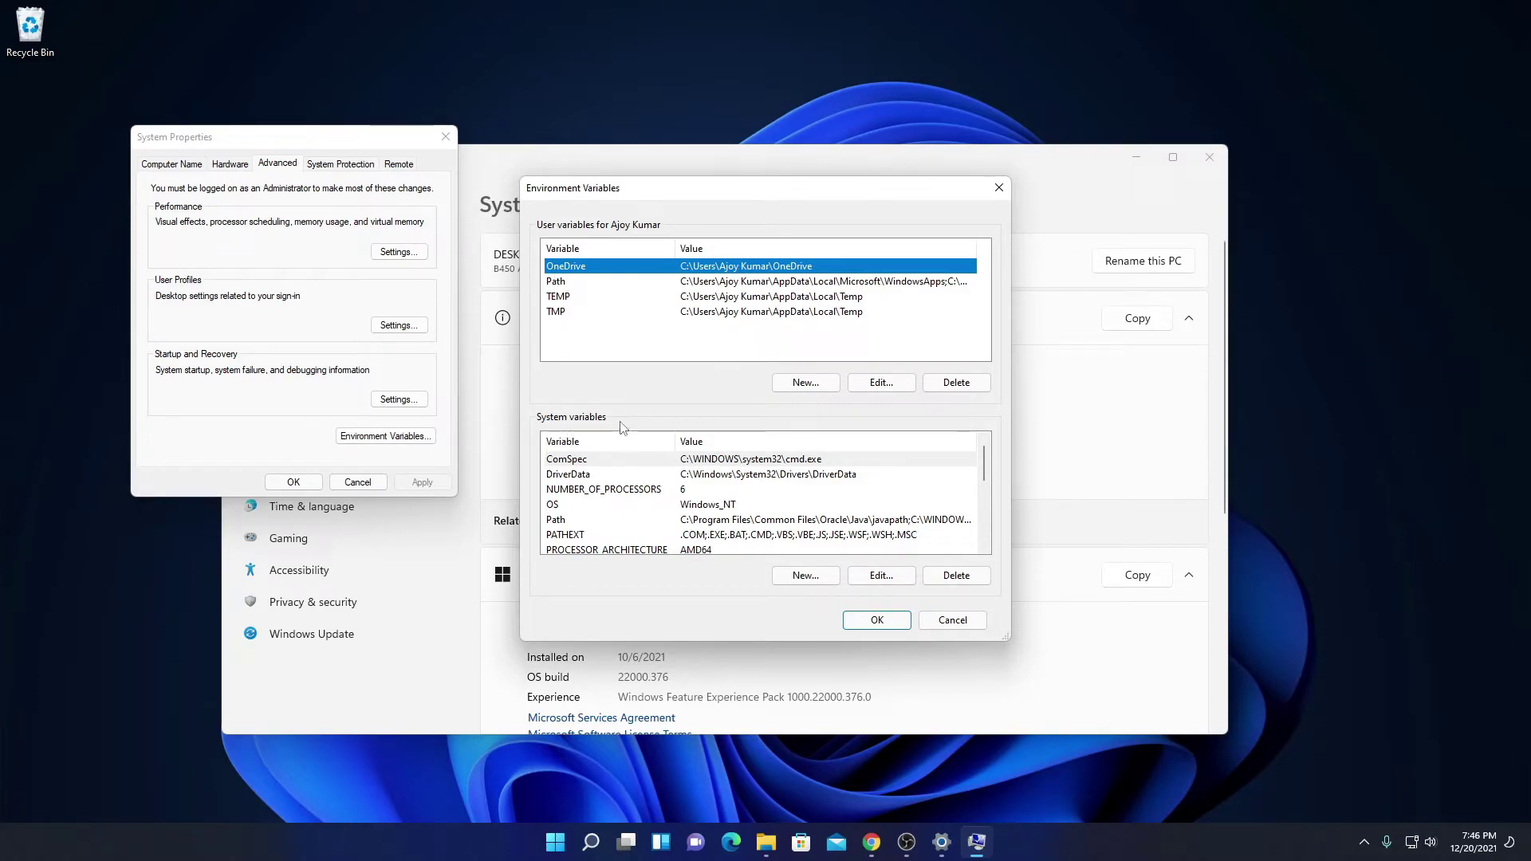
click(587, 522)
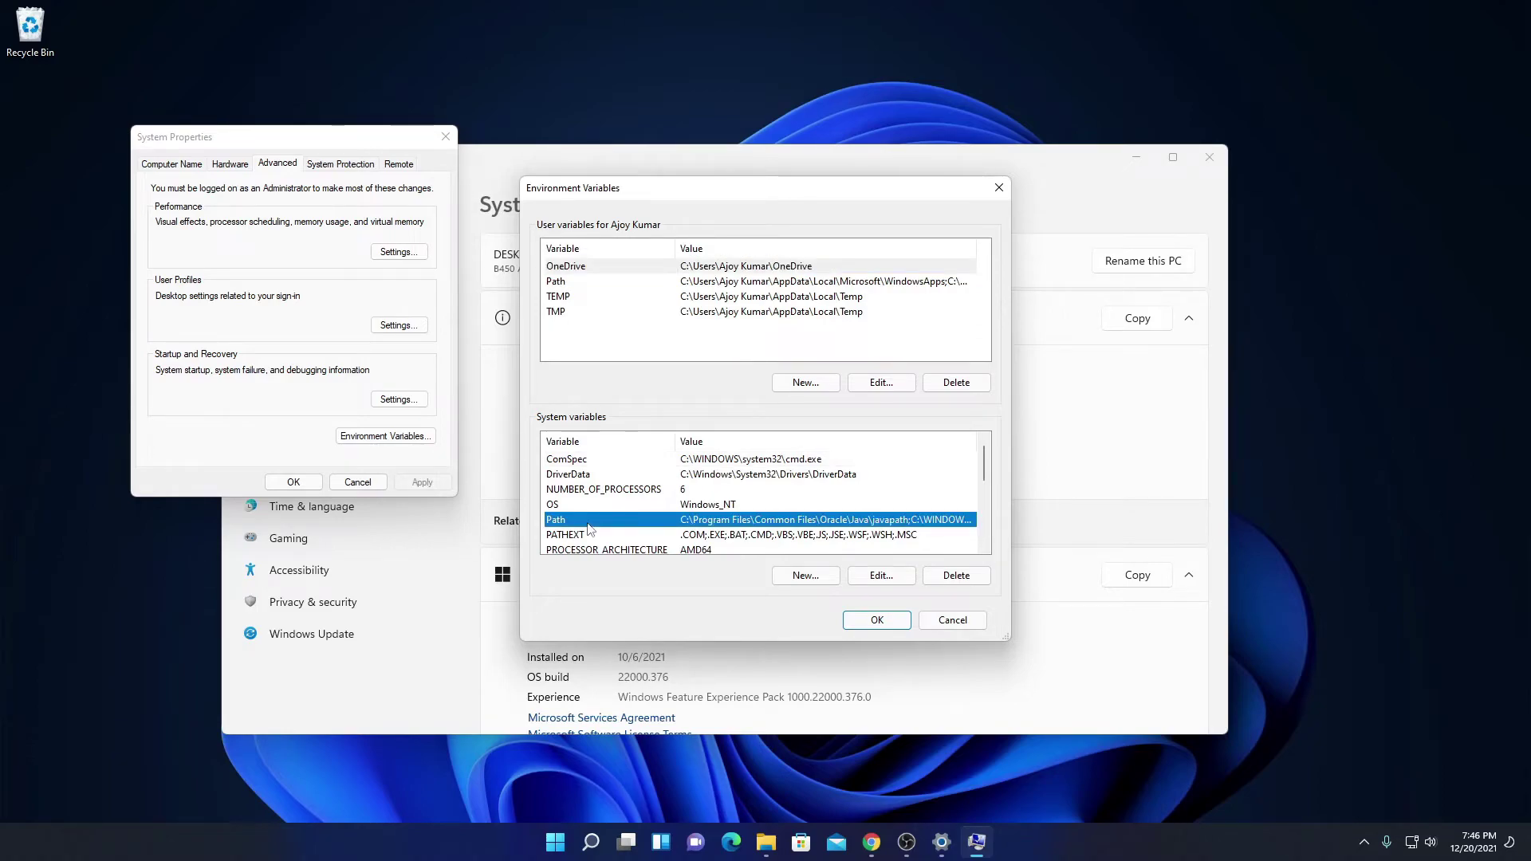
click(880, 574)
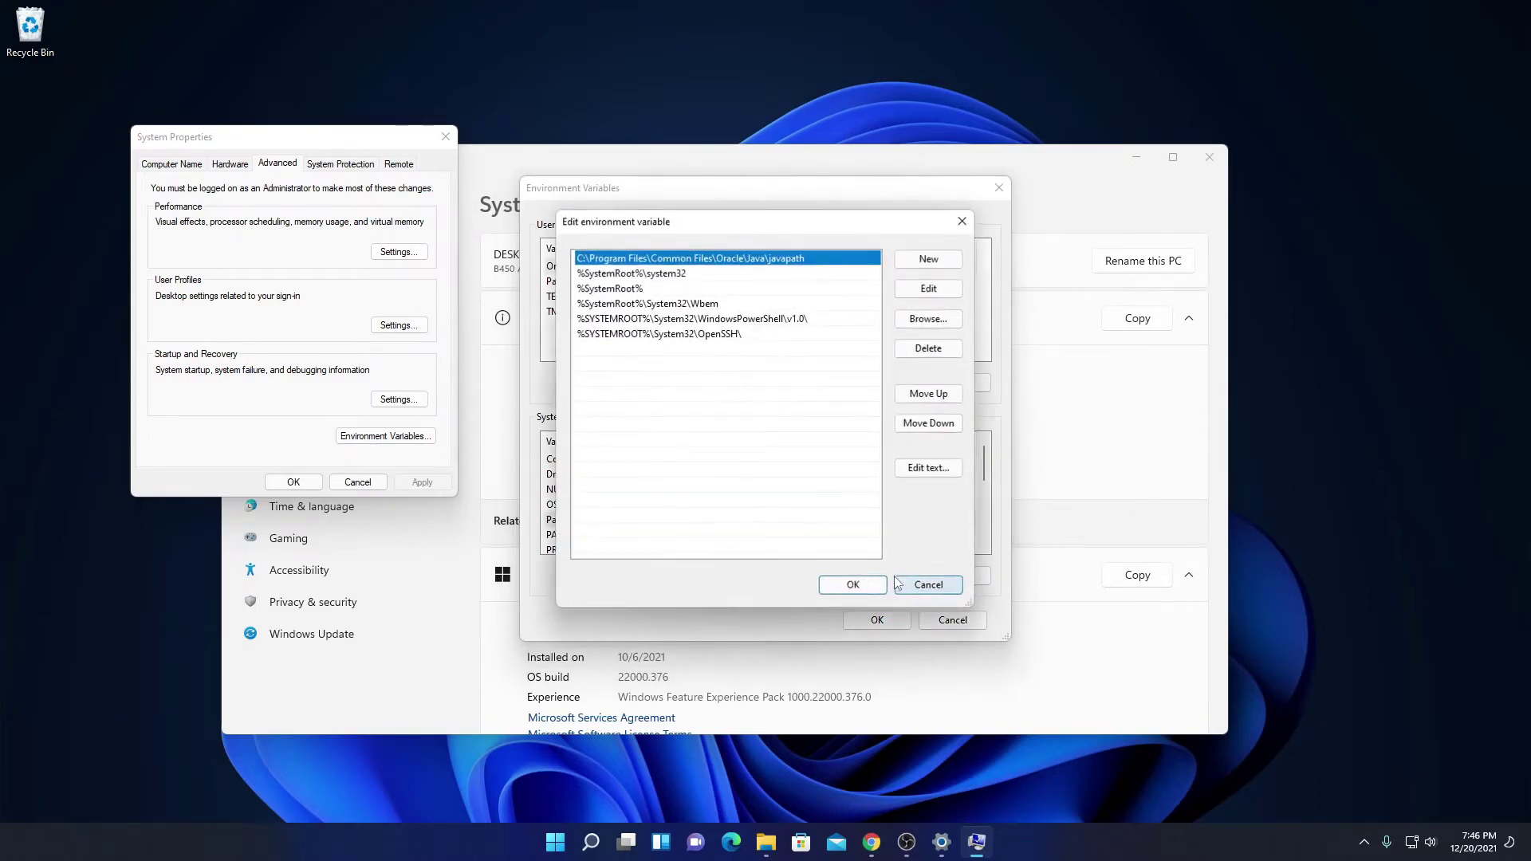
click(929, 259)
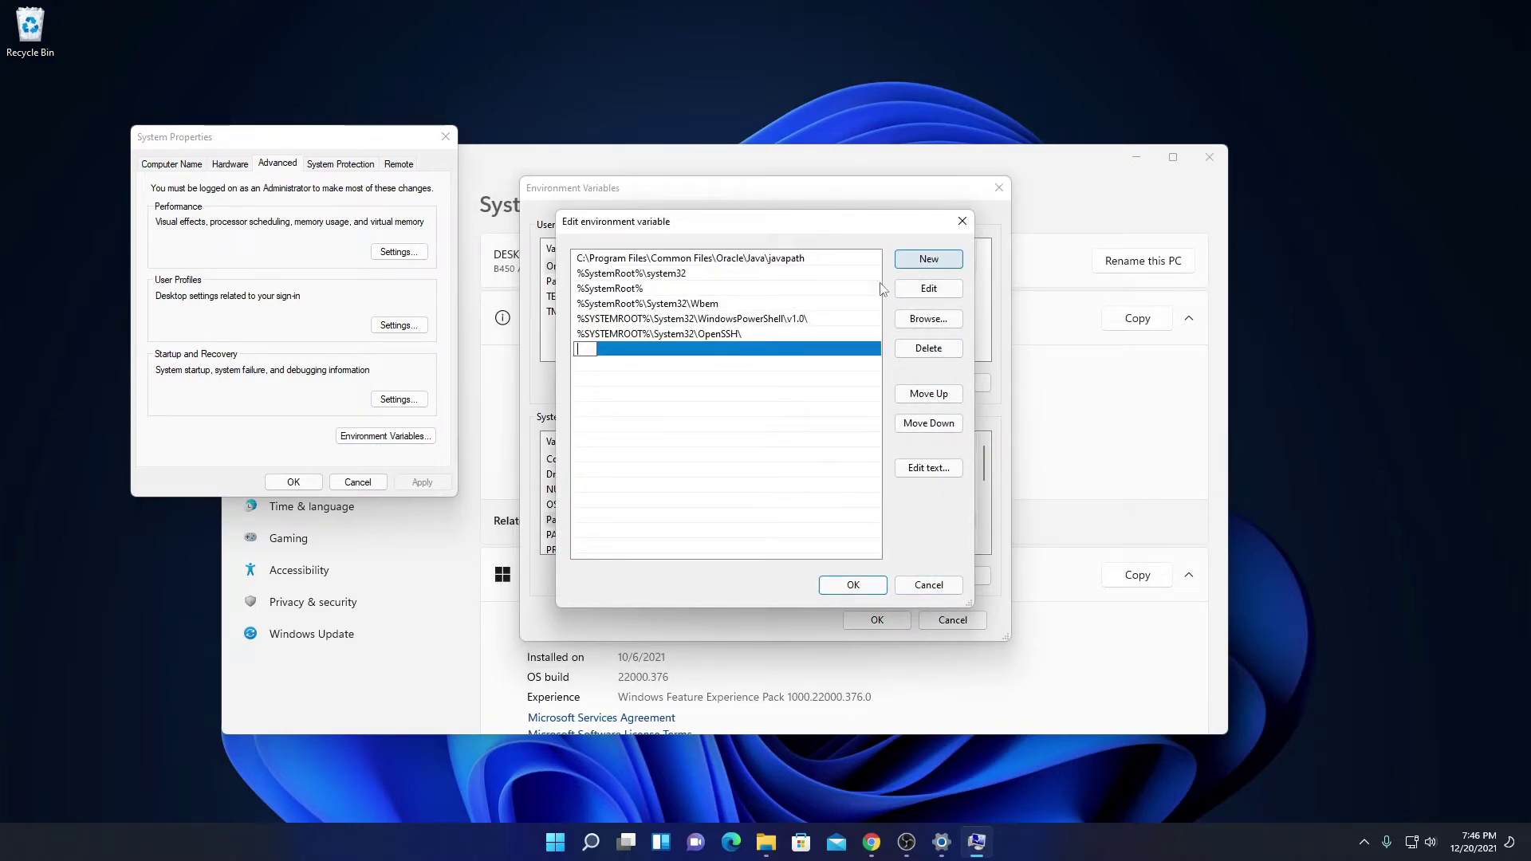
right_click(589, 353)
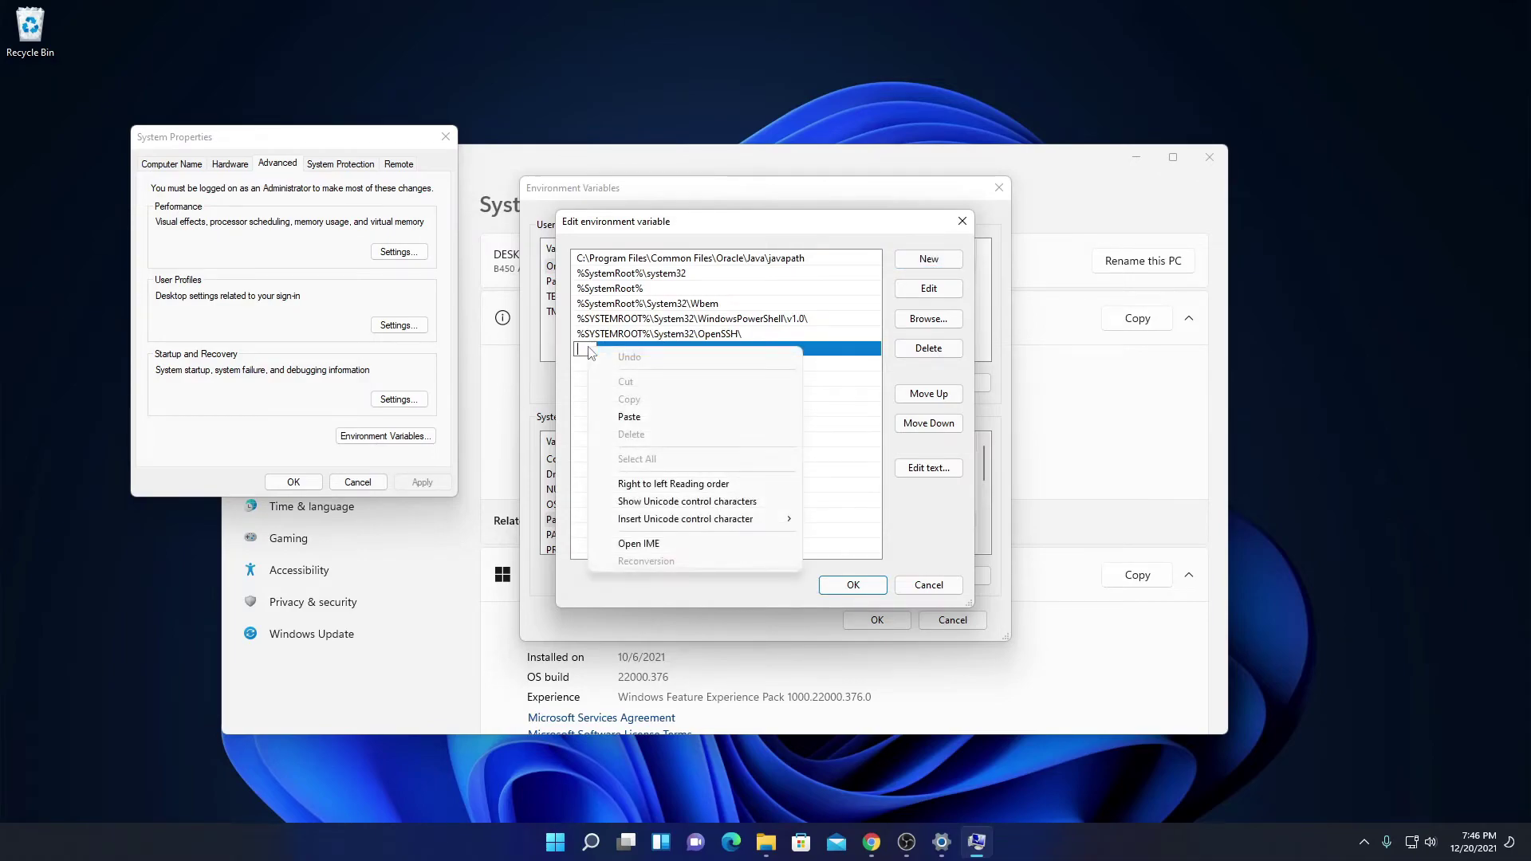
click(658, 418)
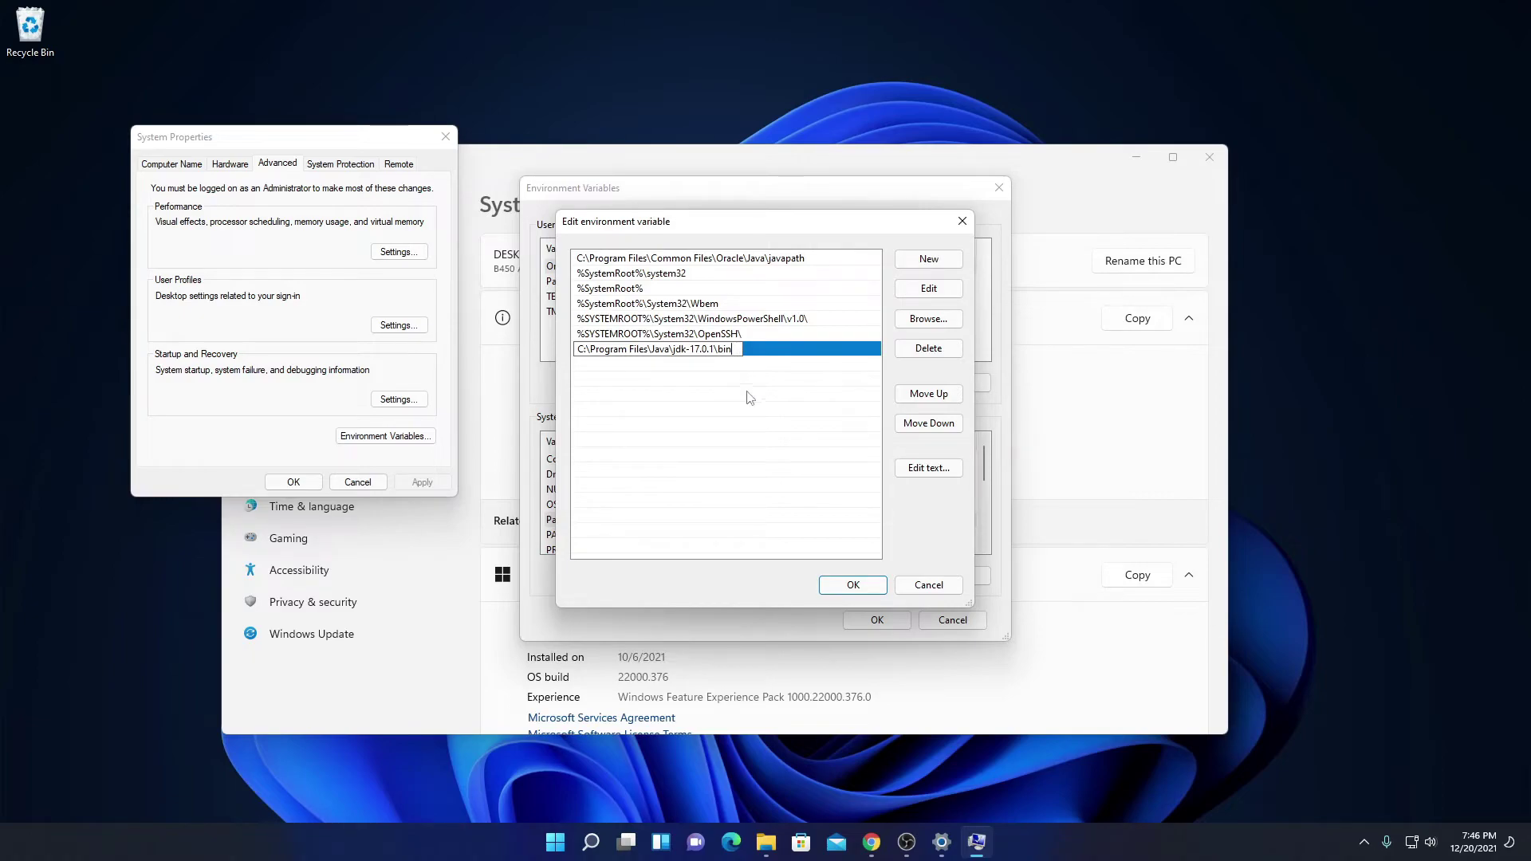
click(859, 588)
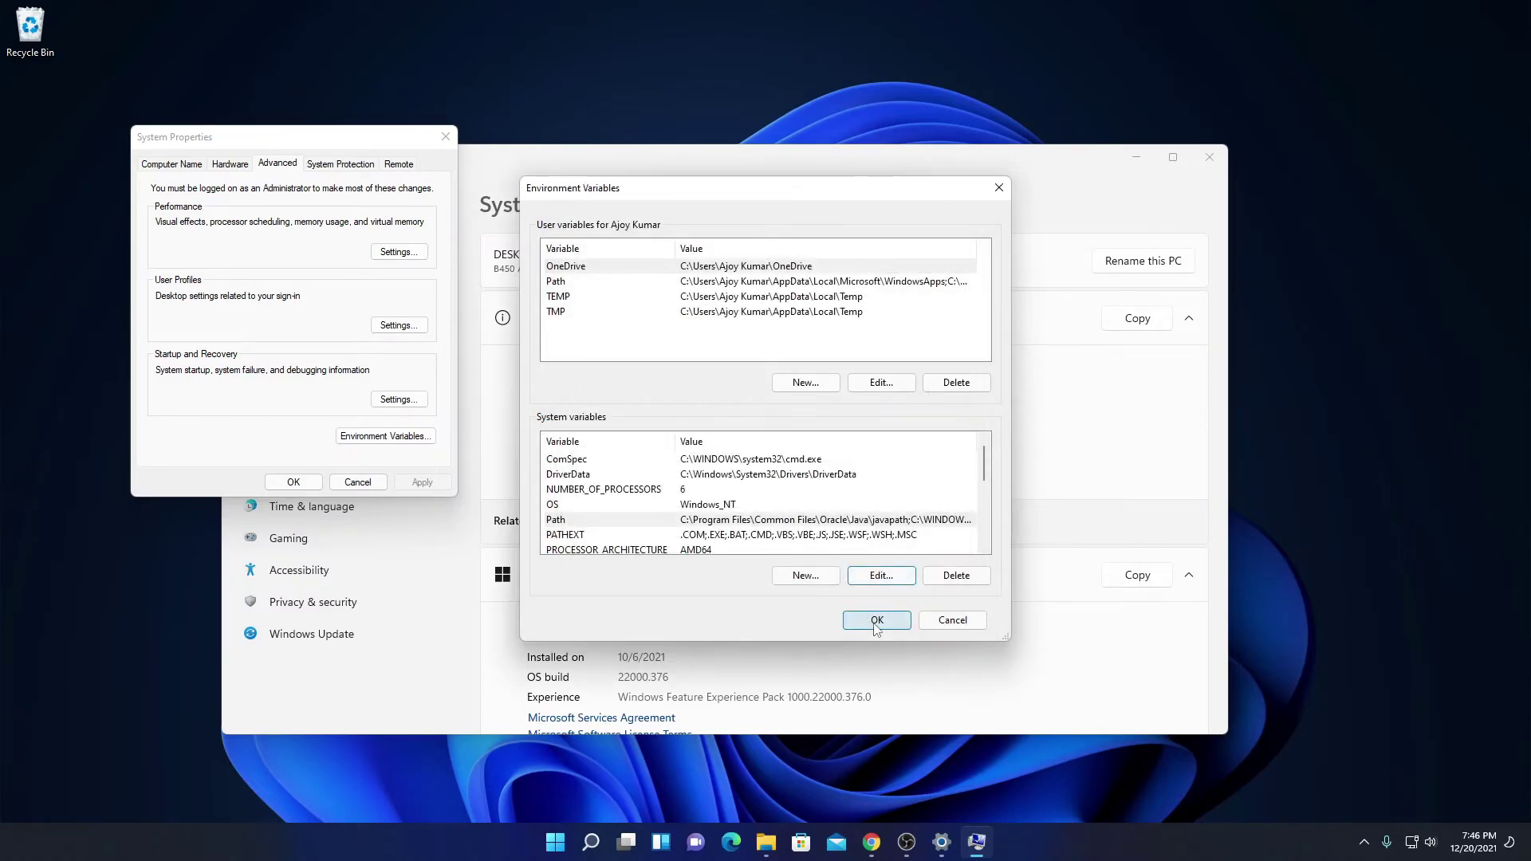
click(876, 621)
click(293, 482)
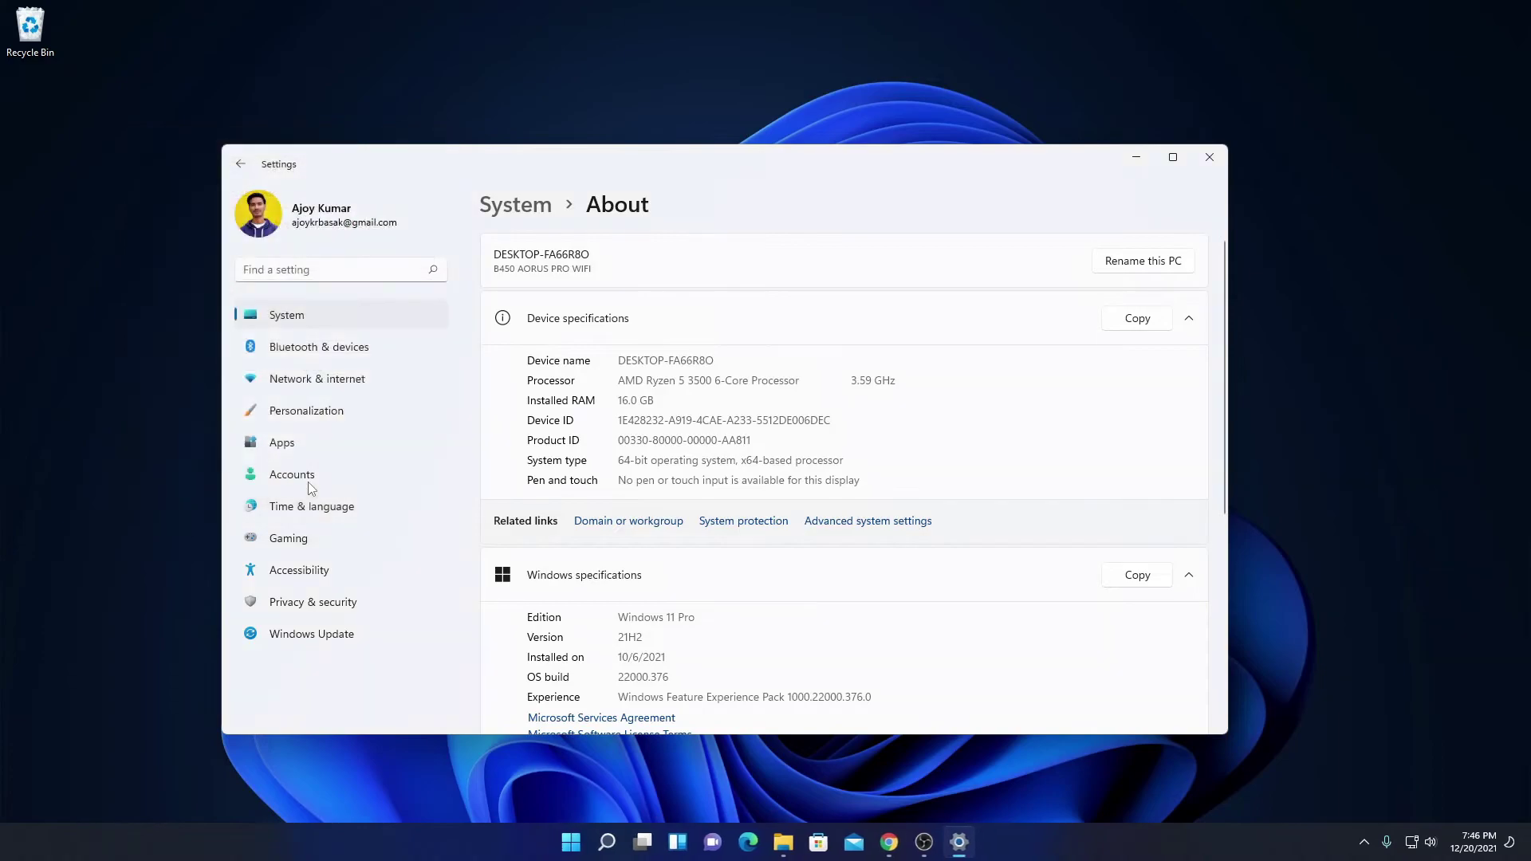
click(1200, 168)
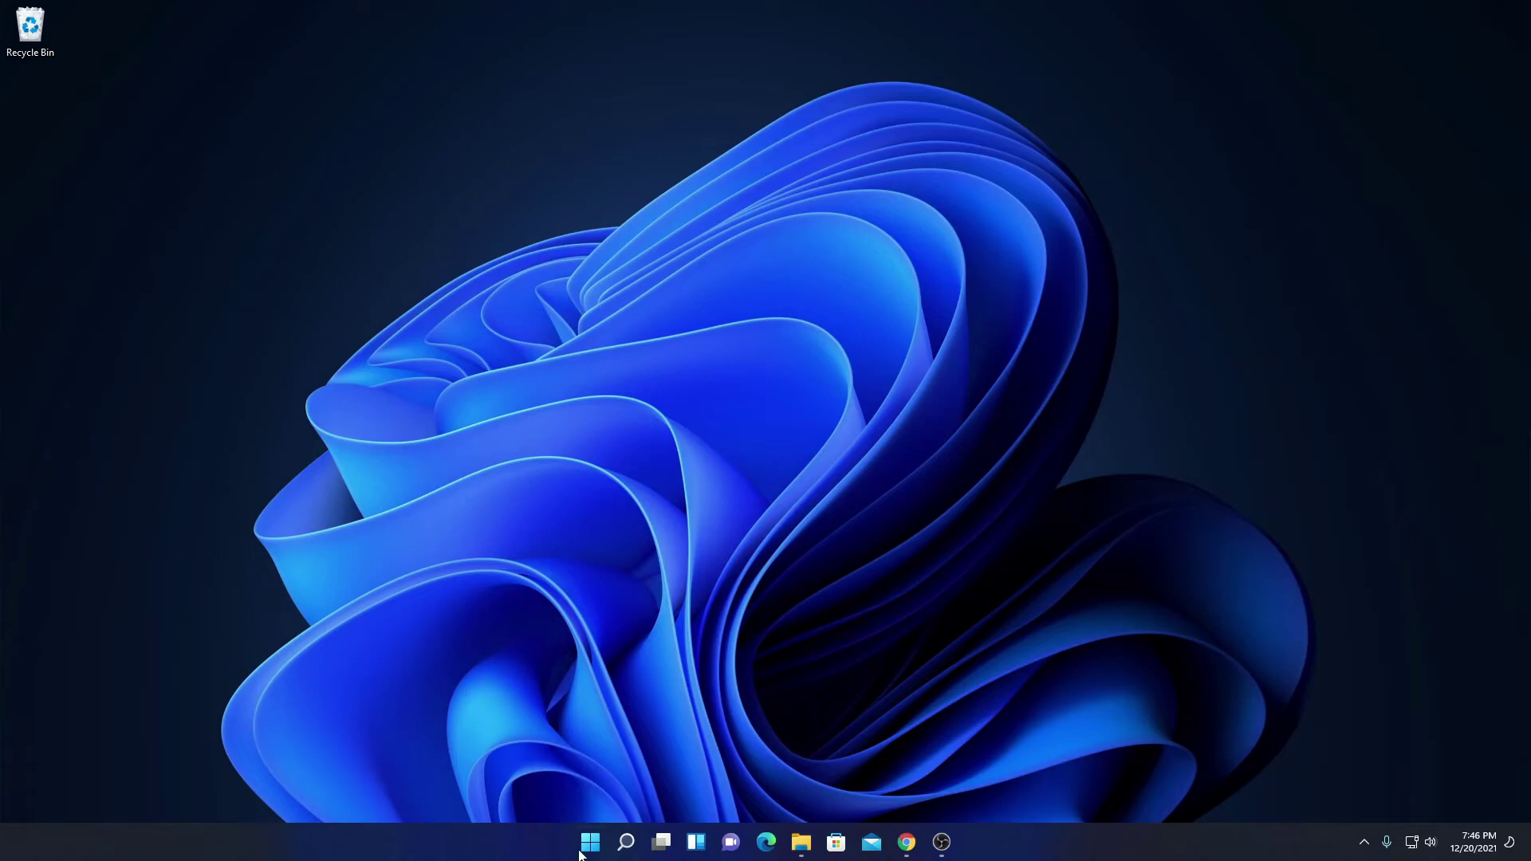
Open Command Prompt as administrator and check the installed Java version with java -version.
click(620, 850)
text(cmd)
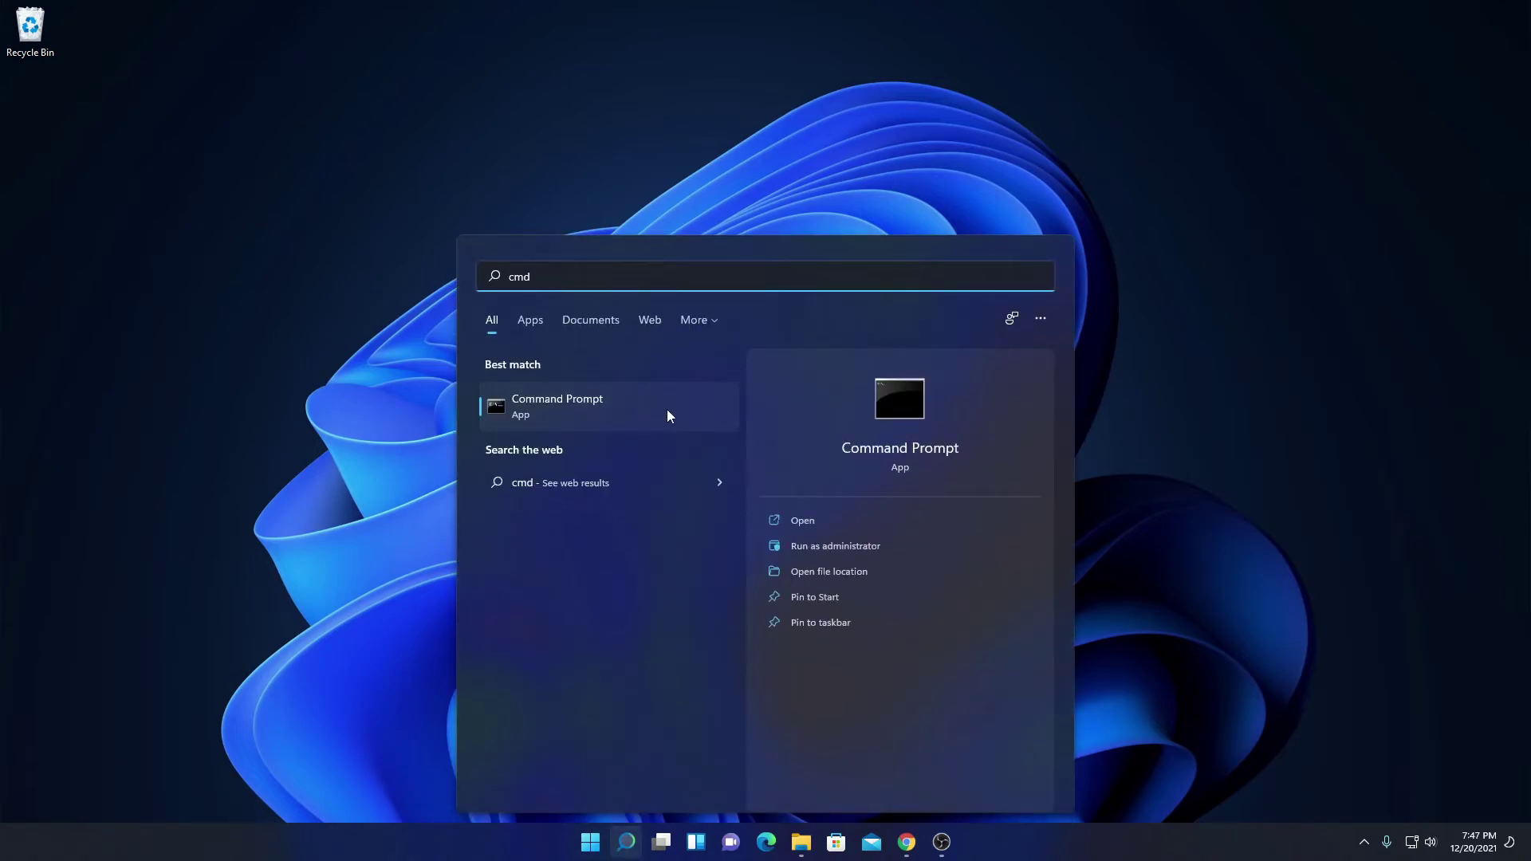
click(880, 556)
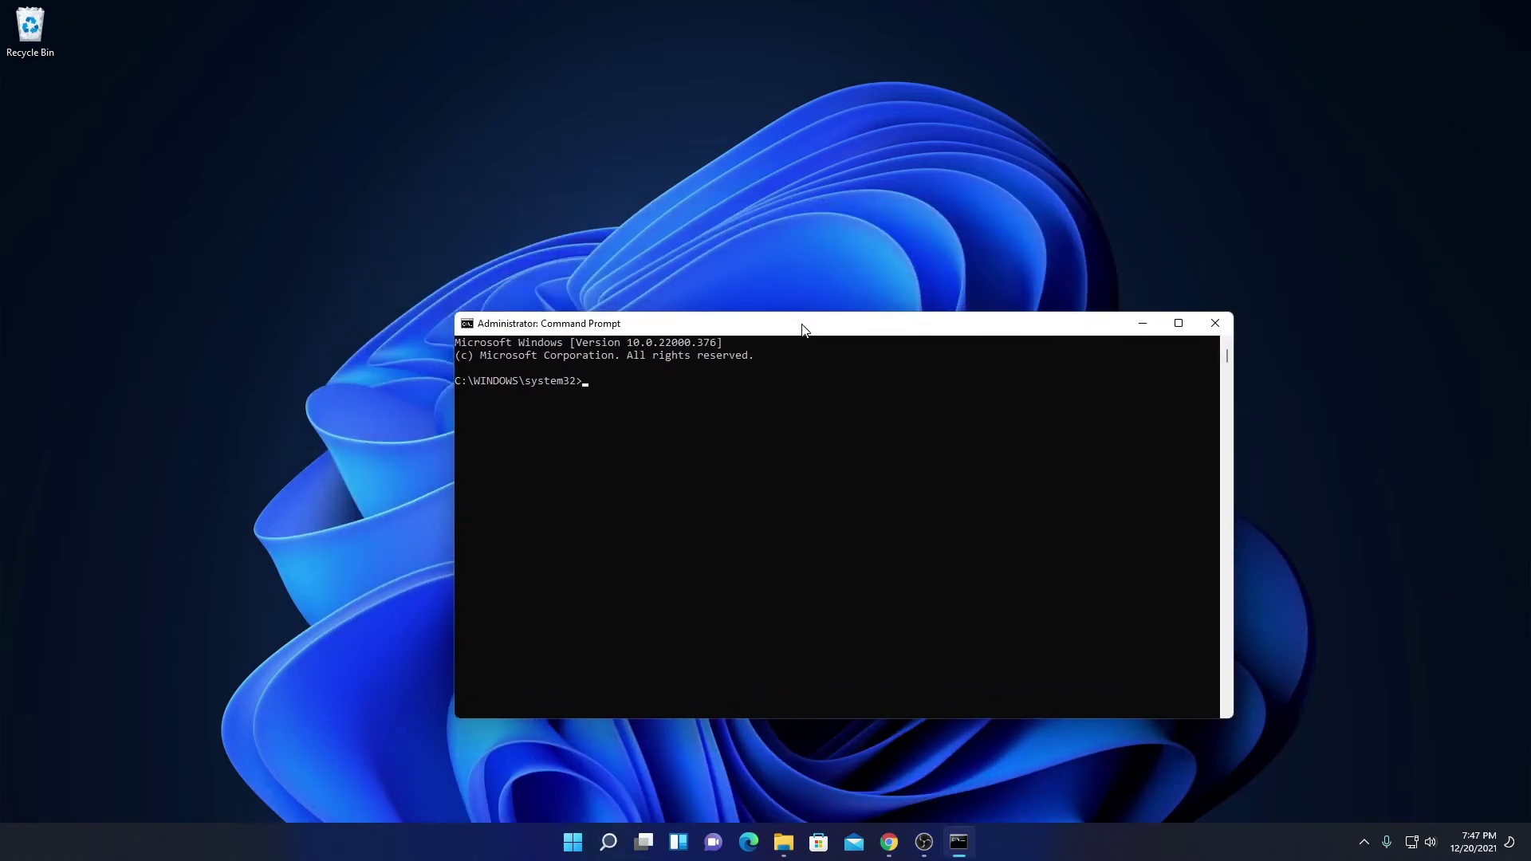
text(java -version)
key(Return)
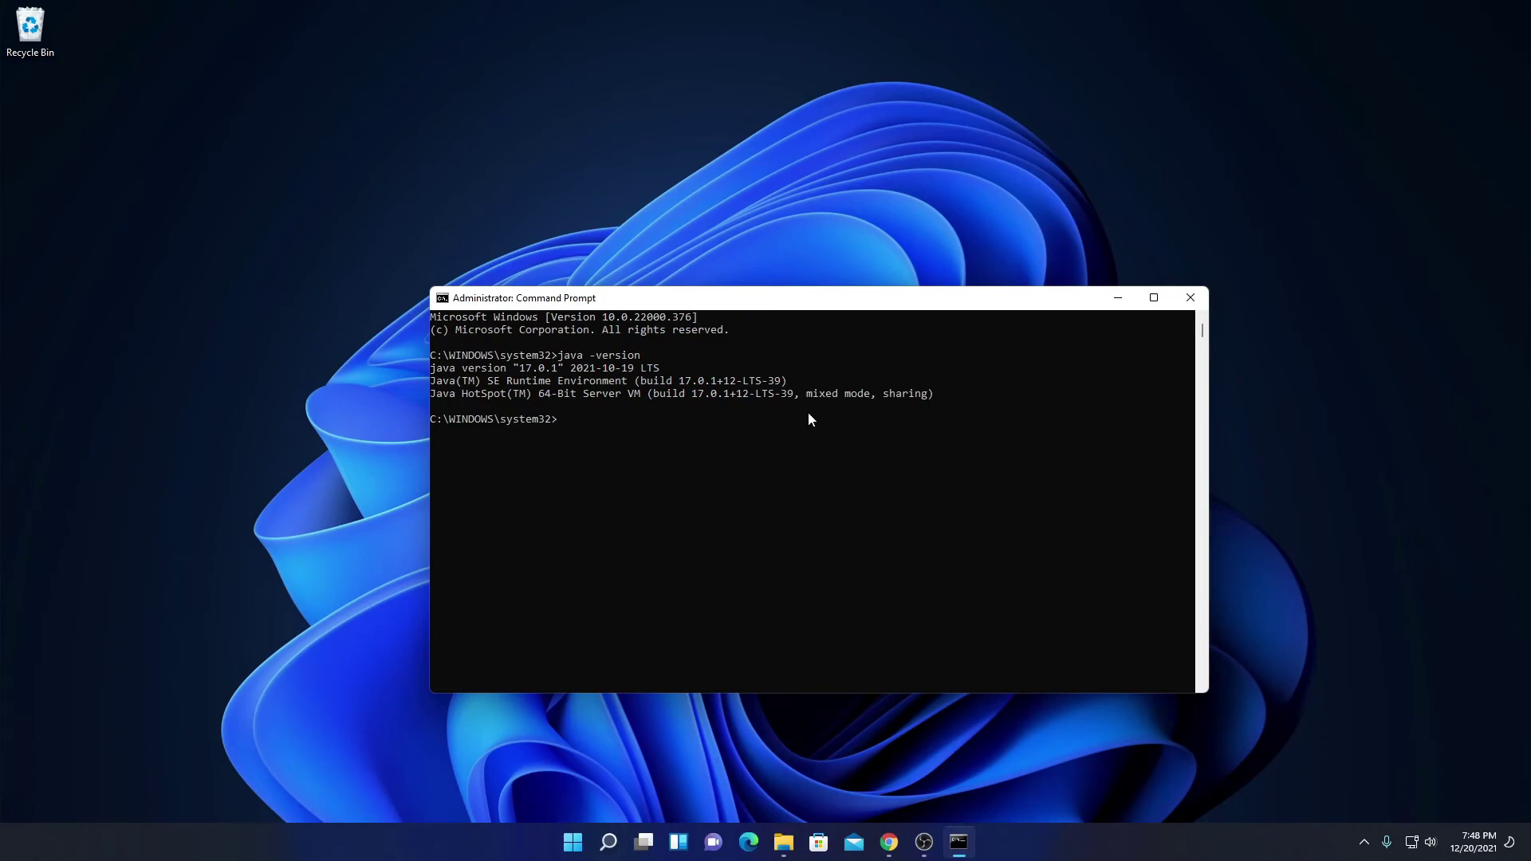
Run javac to check that the compiler is reachable, review its output from the beginning, and minimize Command Prompt.
text(javac)
key(Return)
scroll(839, 553, up, 13)
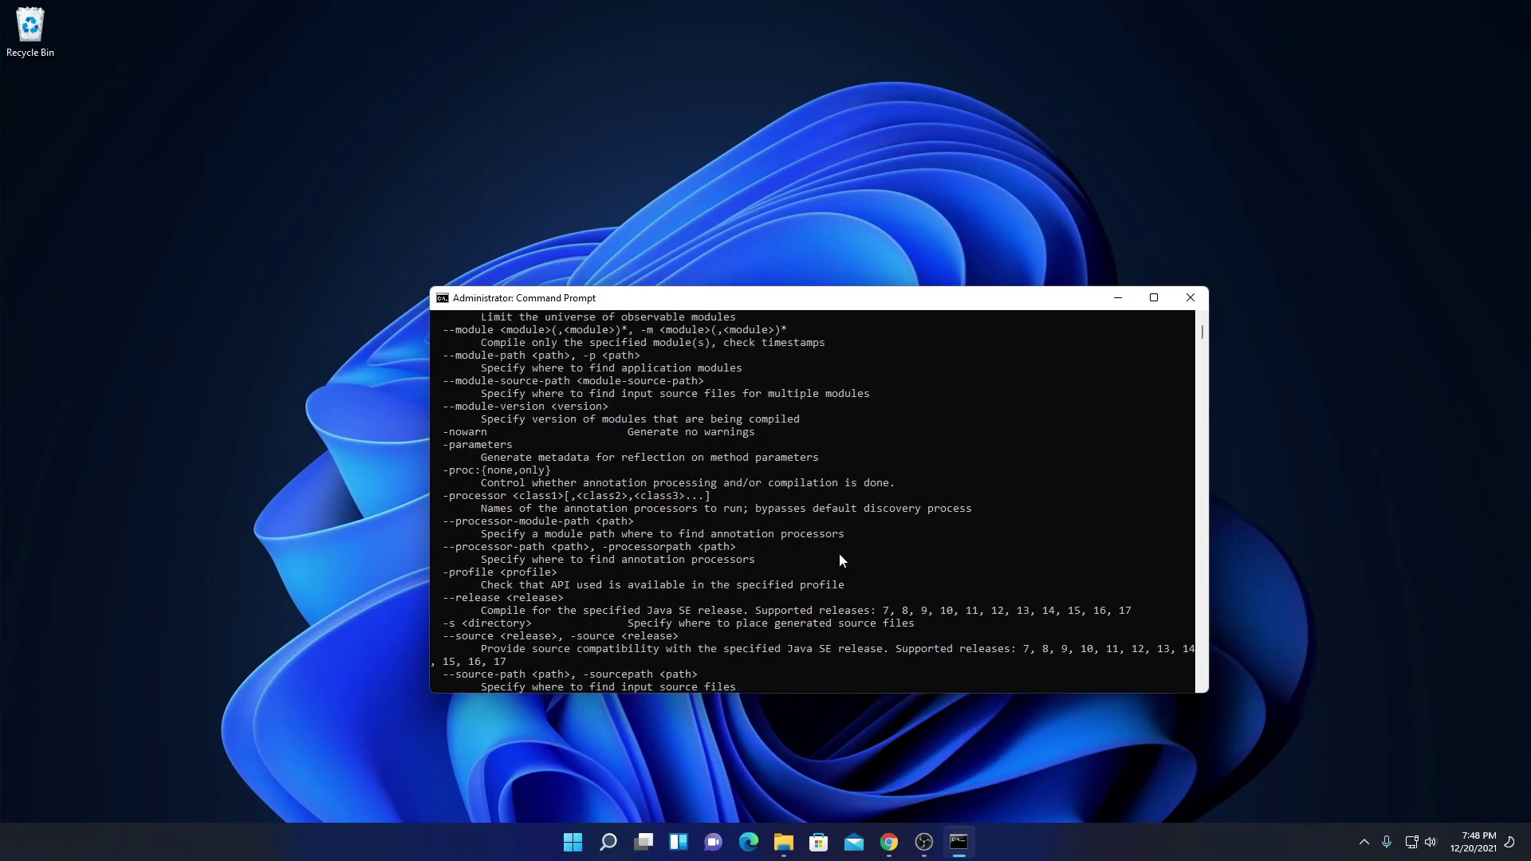
scroll(840, 555, up, 5)
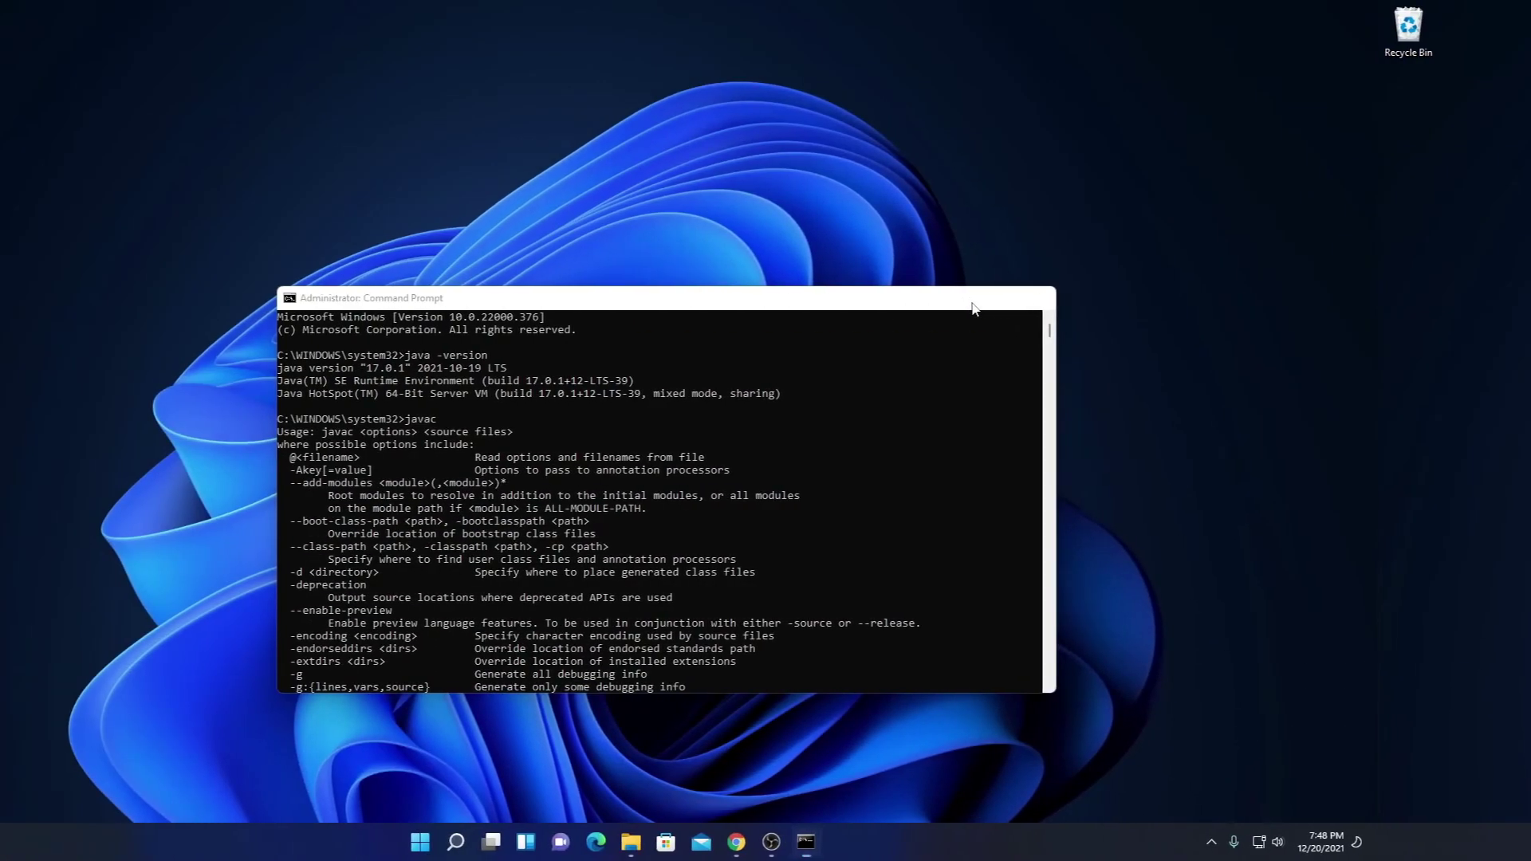
click(1117, 298)
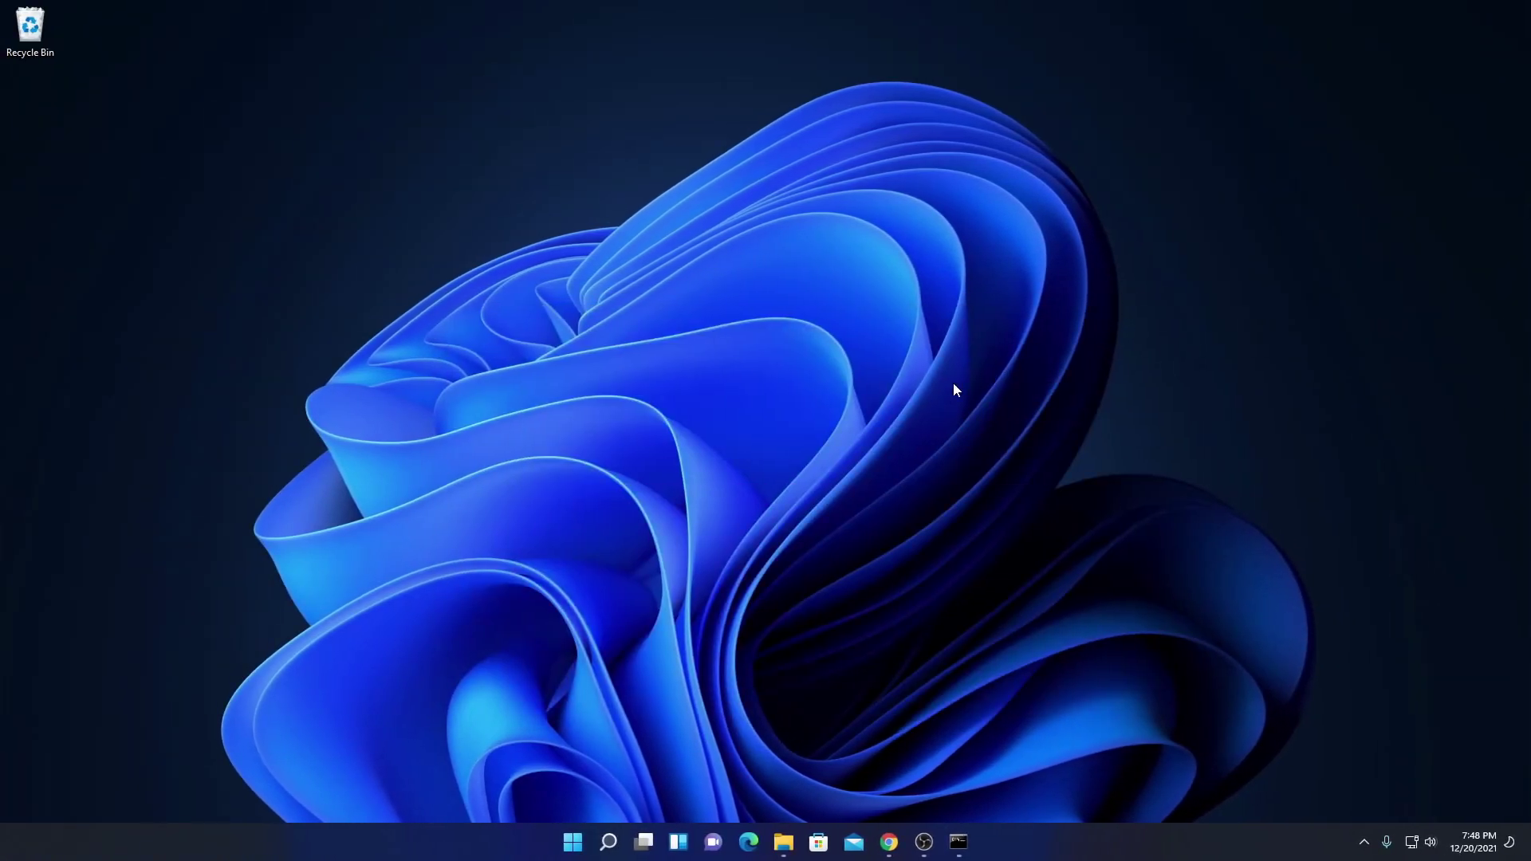